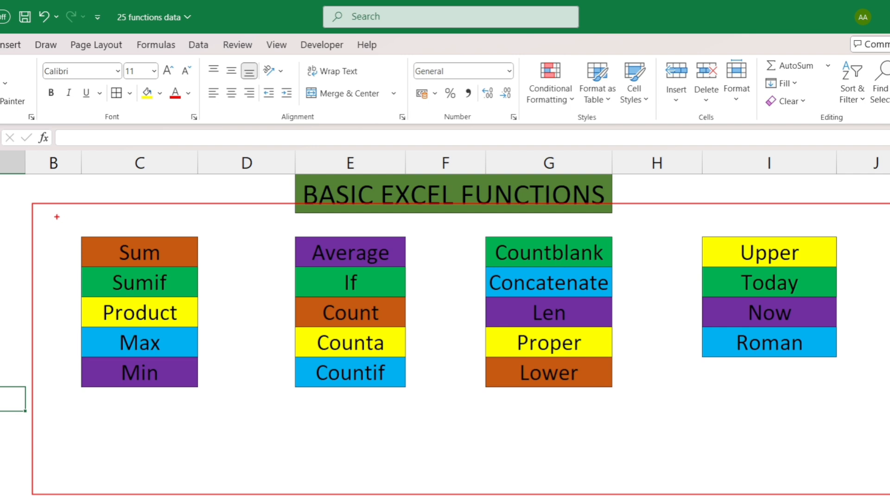
pyautogui.moveTo(57, 217)
pyautogui.mouseDown()
pyautogui.moveTo(232, 276)
pyautogui.moveTo(233, 396)
pyautogui.moveTo(431, 421)
pyautogui.mouseUp()
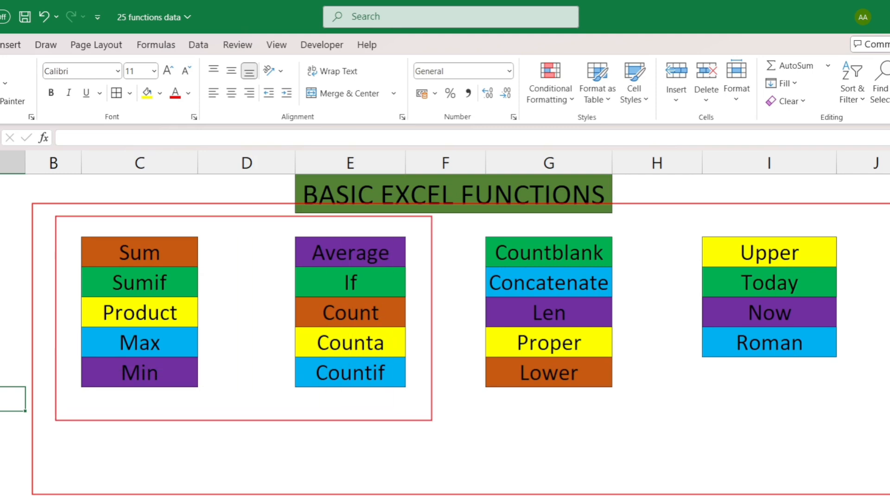
pyautogui.press('Escape')
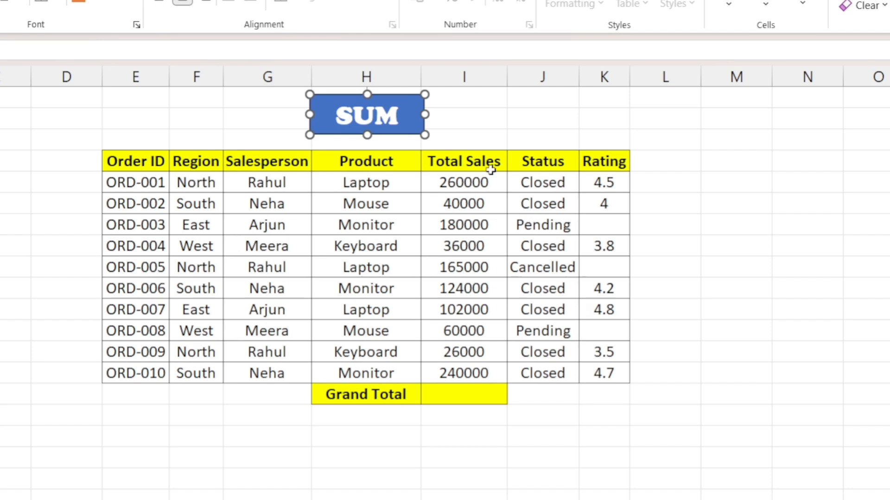
# Calculate the Grand Total with a SUM formula over the Total Sales values in I5:I14.
pyautogui.click(455, 397)
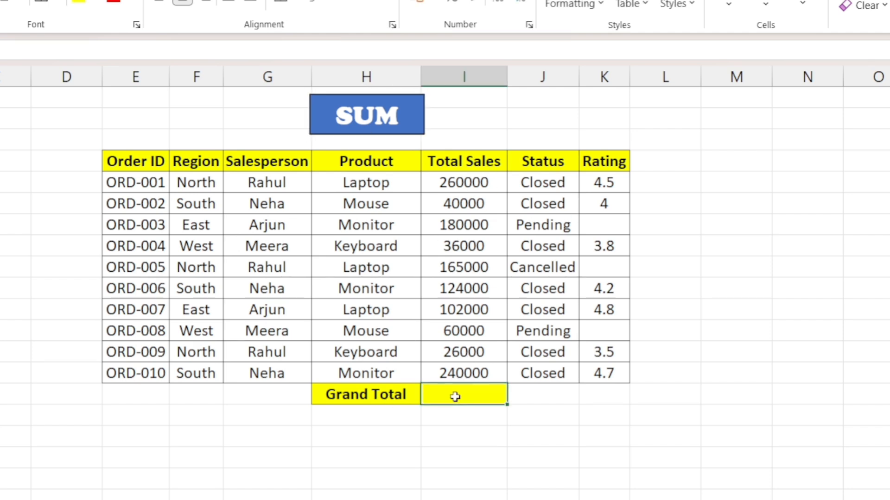
pyautogui.doubleClick(456, 398)
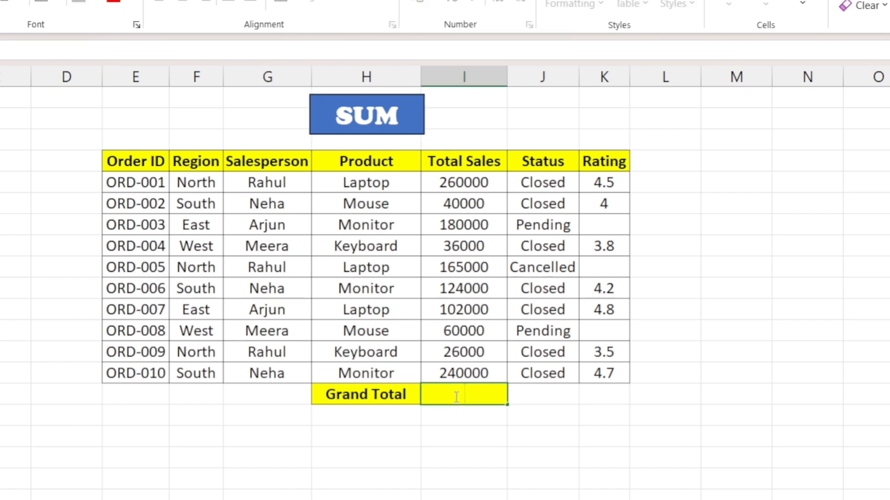
pyautogui.write('=sum')
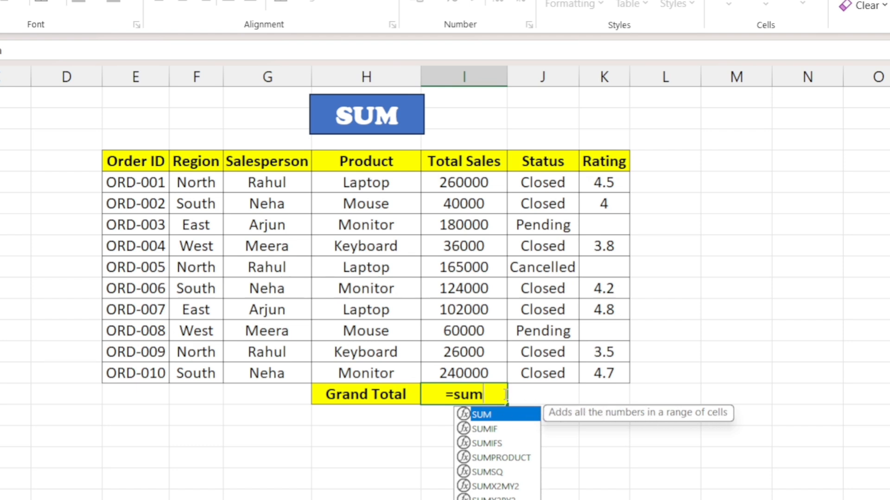
pyautogui.press('Tab')
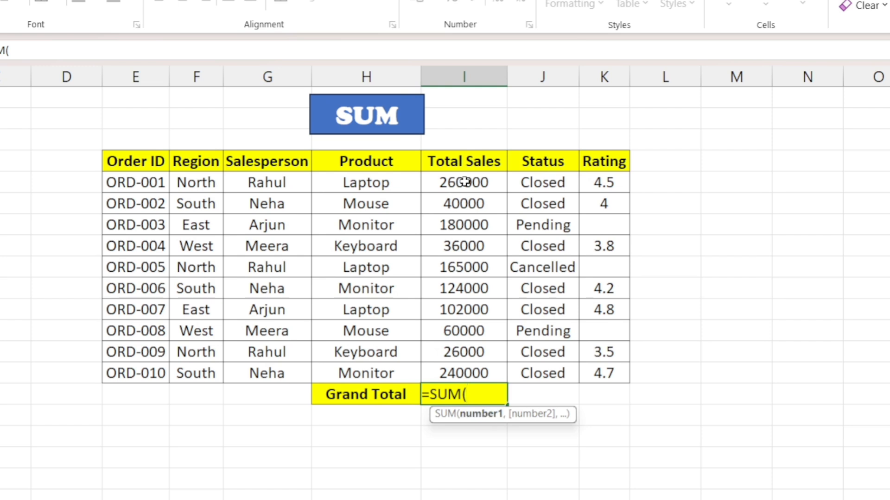
pyautogui.moveTo(465, 182); pyautogui.dragTo(458, 374)
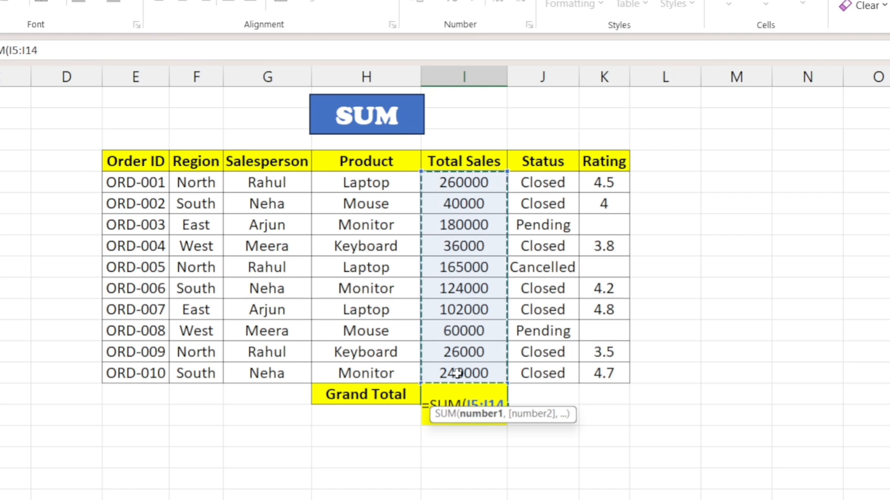
pyautogui.press('Return')
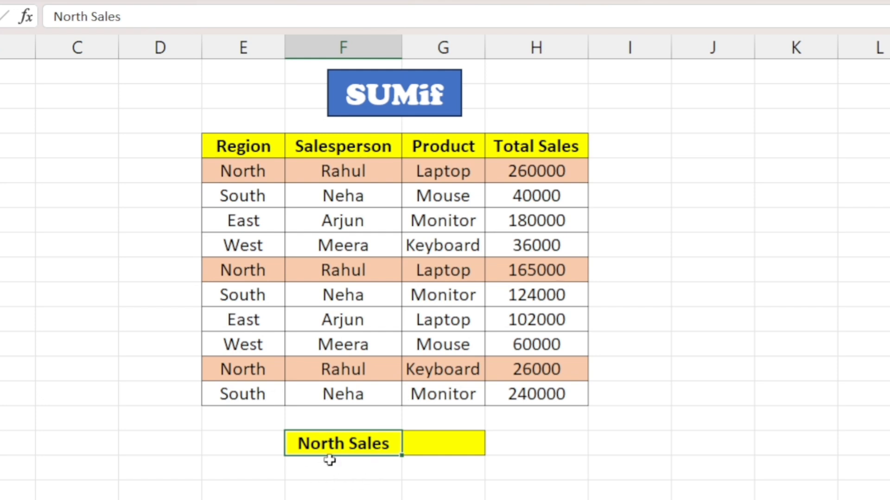
# Fill the North Sales result cell with the formula =SUMIF(E5:E14,"North",H5:H14).
pyautogui.click(431, 445)
pyautogui.write('=sumif')
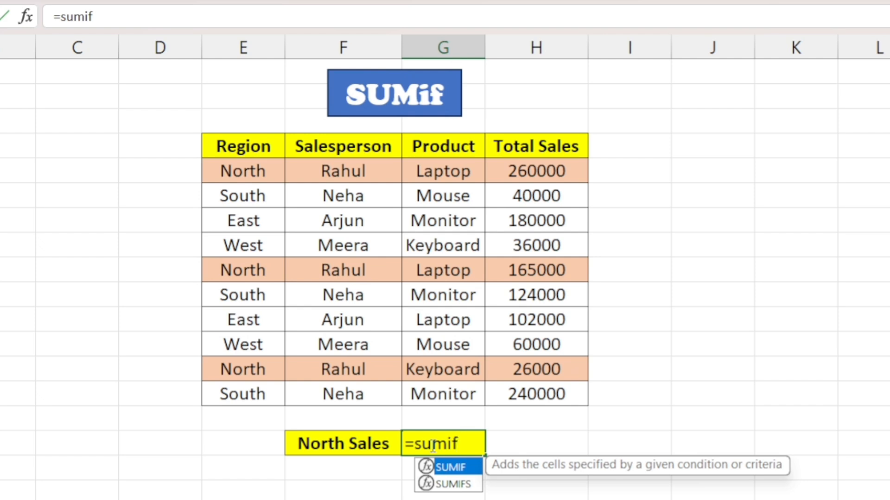
pyautogui.press('Tab')
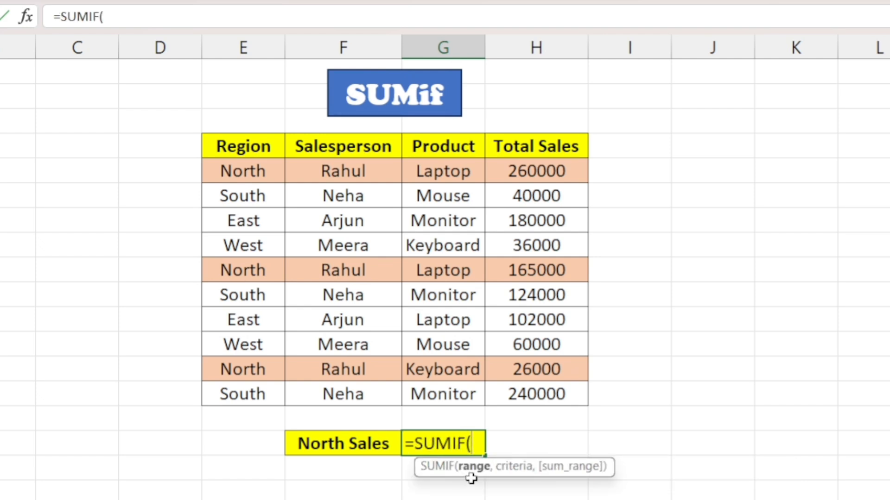
pyautogui.moveTo(250, 168); pyautogui.dragTo(252, 392)
pyautogui.write(',')
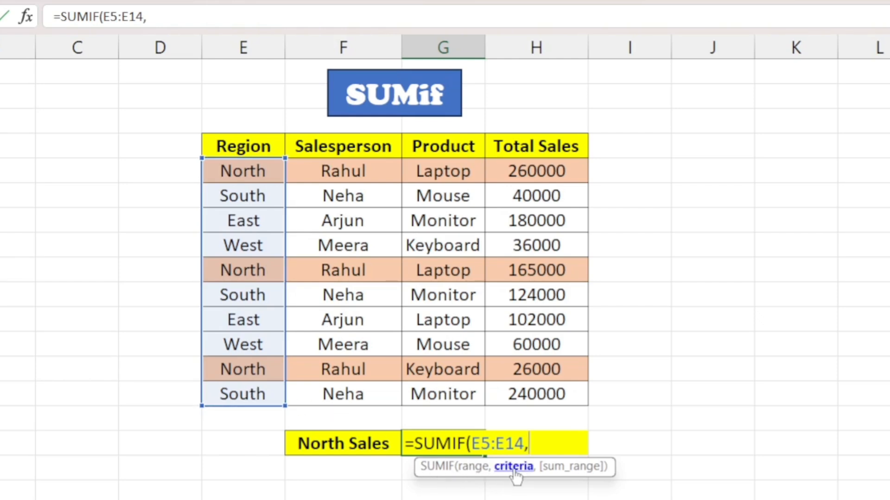
pyautogui.write('"North')
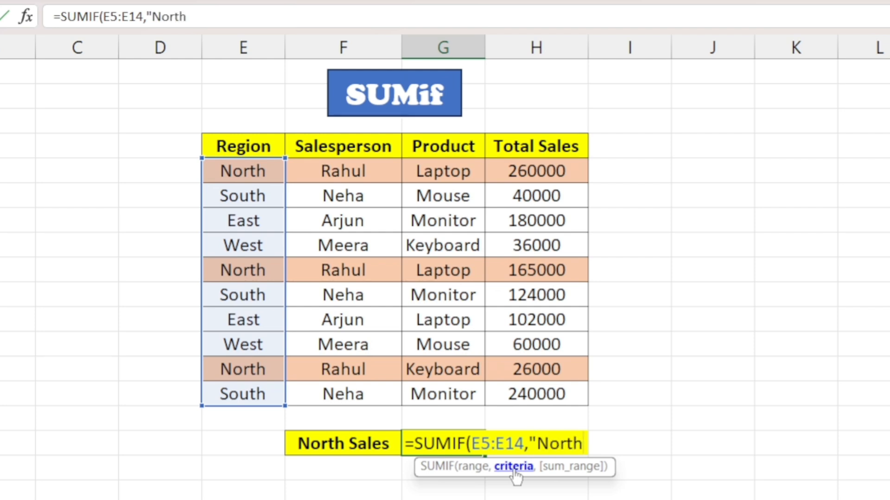
pyautogui.write('"')
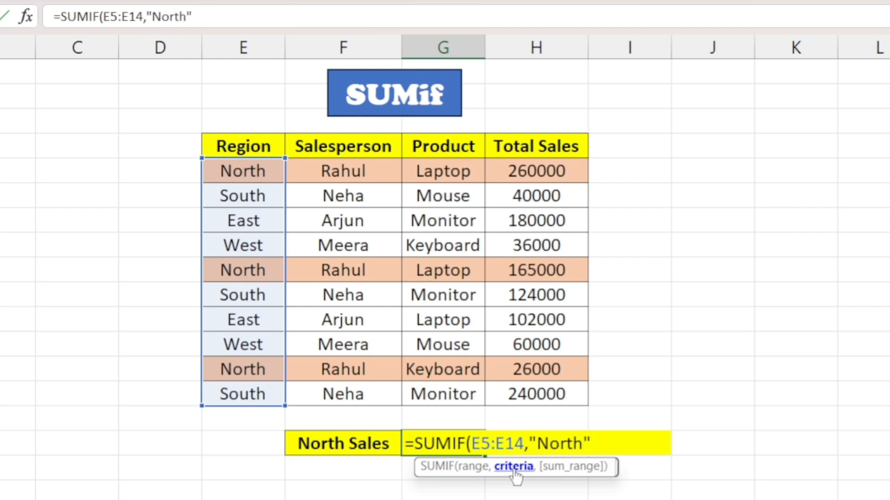
pyautogui.write(',')
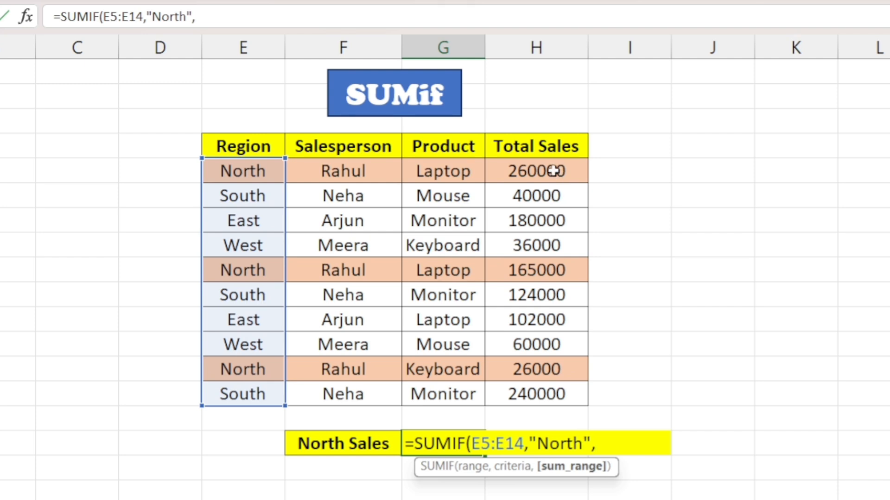
pyautogui.moveTo(557, 172); pyautogui.dragTo(560, 394)
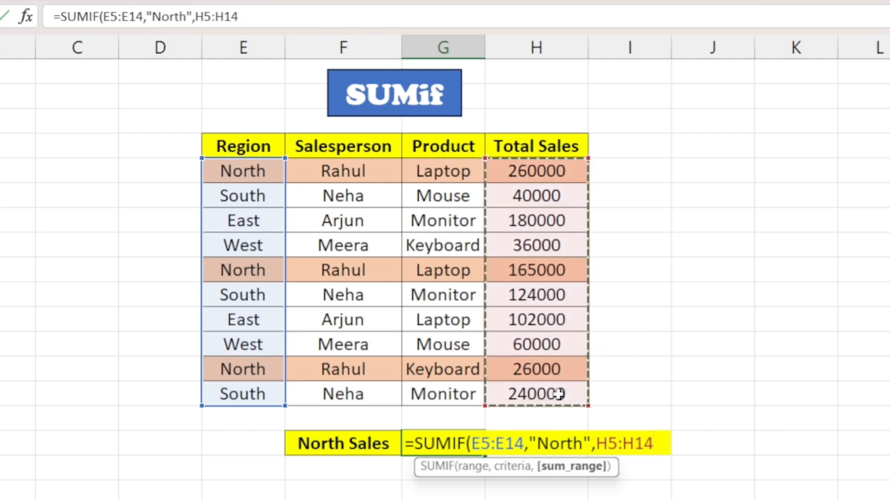
pyautogui.write(')')
pyautogui.press('Return')
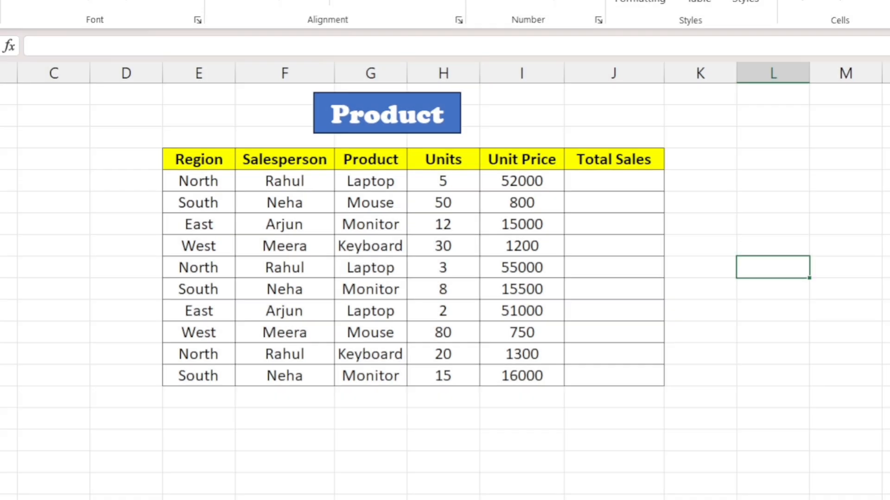
# Calculate the first row's Total Sales from its units and unit price with =PRODUCT(H5,I5).
pyautogui.click(621, 179)
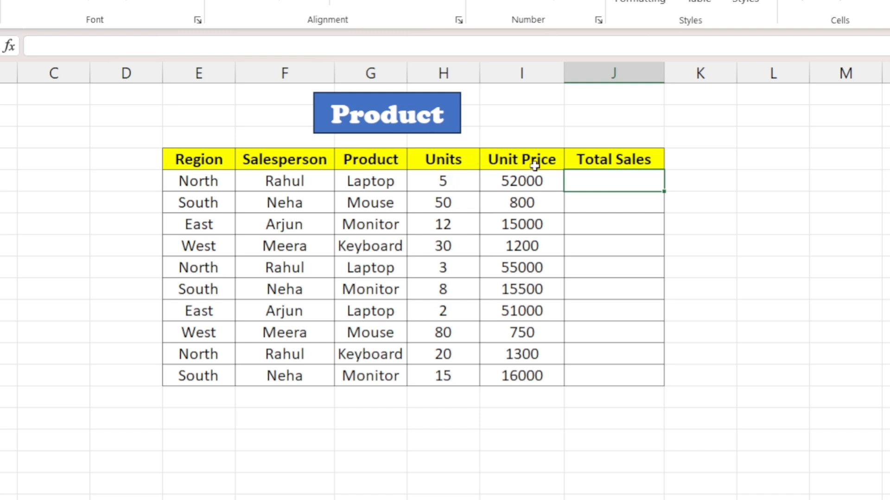
pyautogui.write('=')
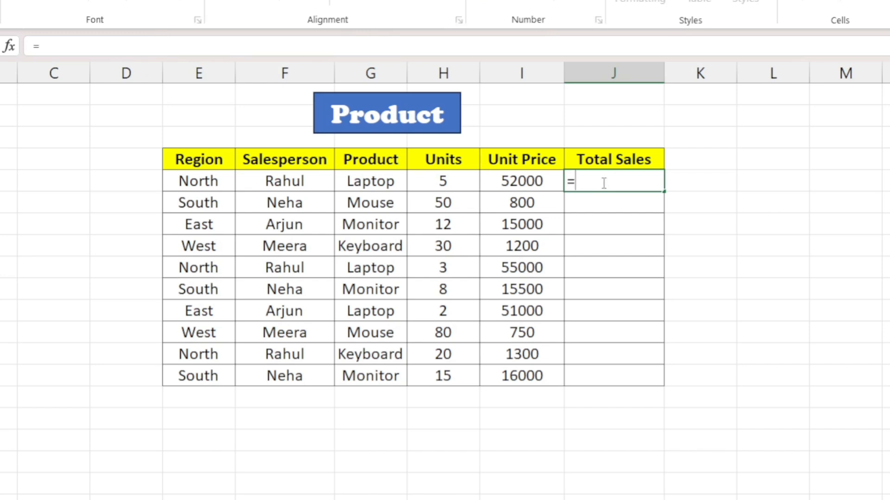
pyautogui.write('P')
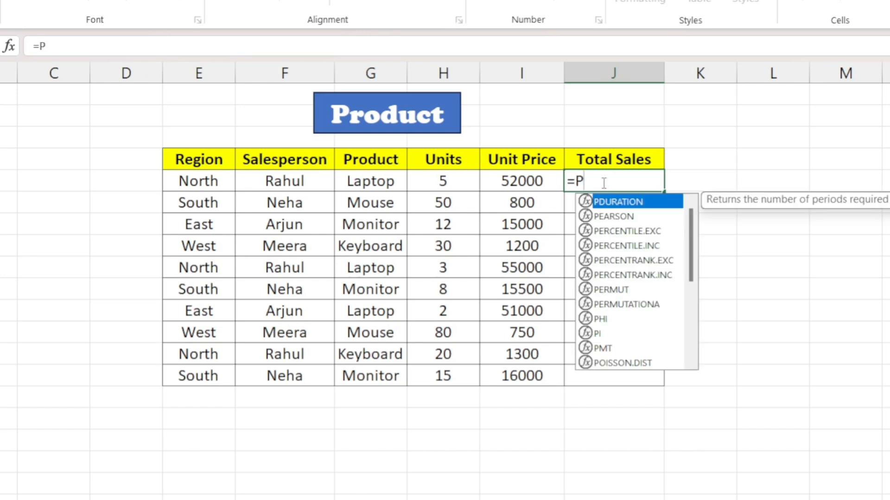
pyautogui.write('r')
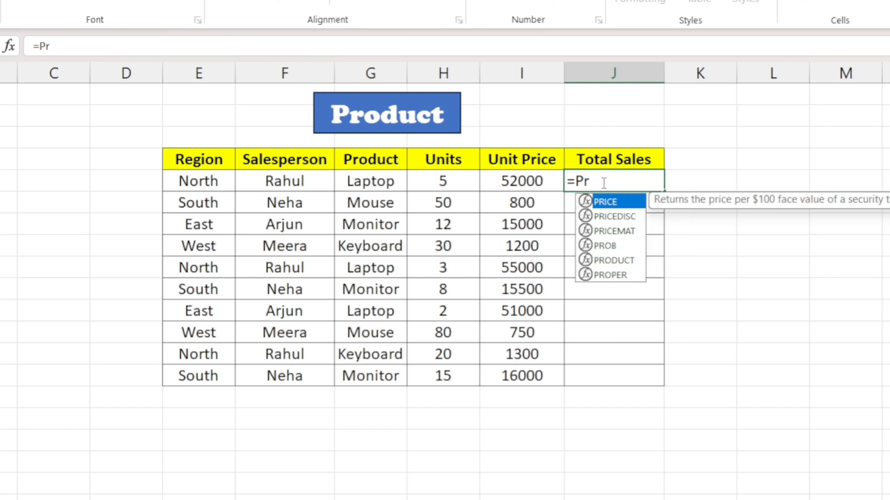
pyautogui.write('oduct')
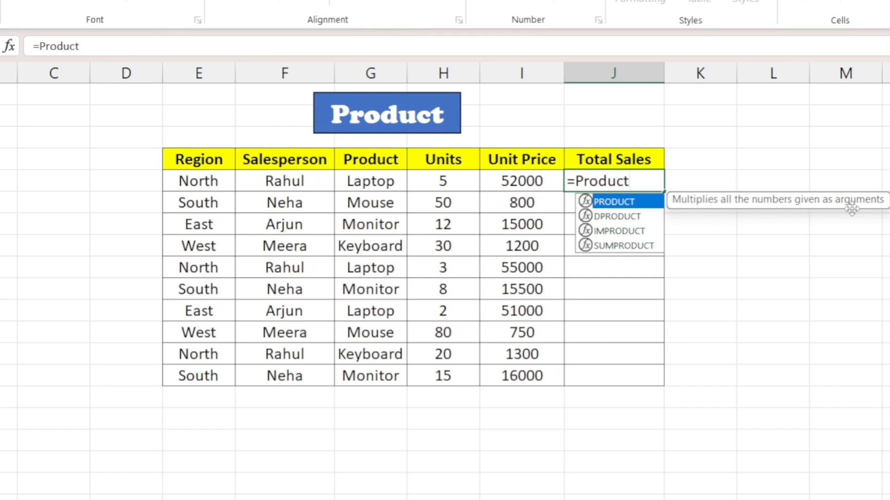
pyautogui.press('Tab')
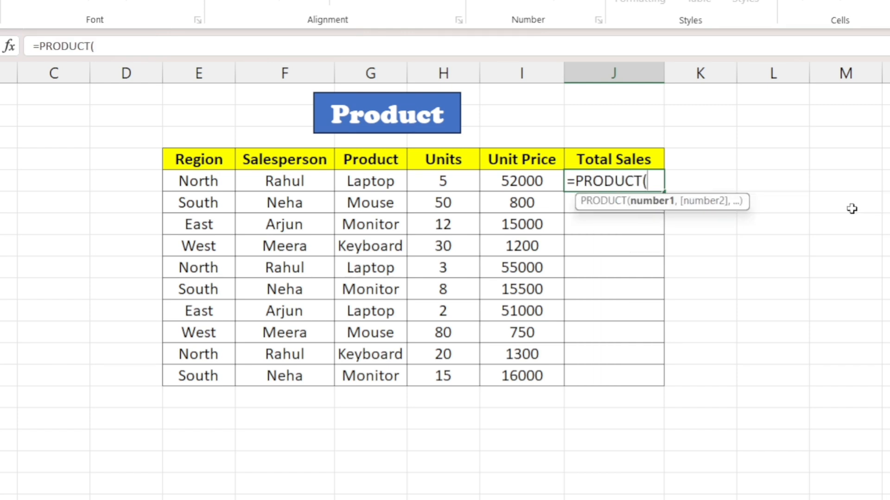
pyautogui.click(447, 180)
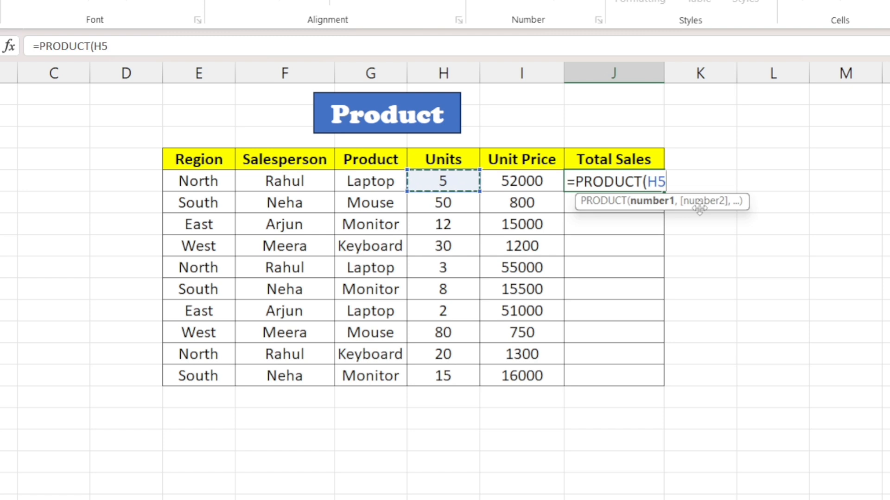
pyautogui.write(',')
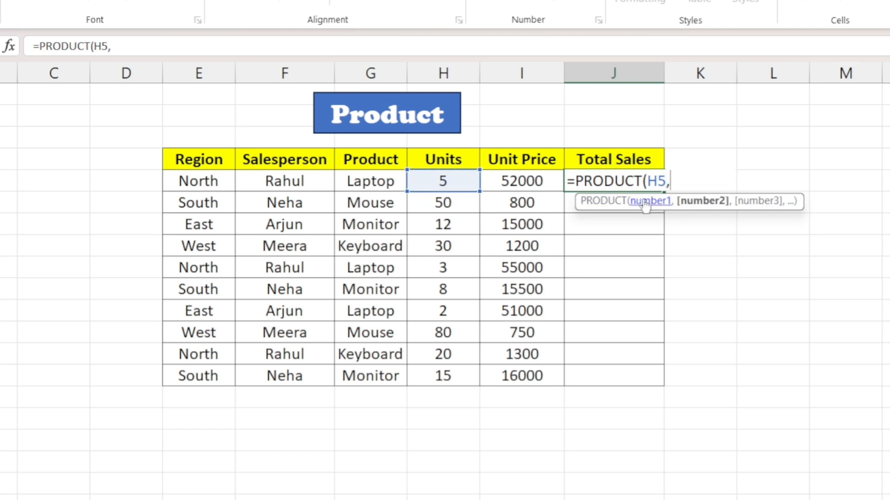
pyautogui.click(526, 186)
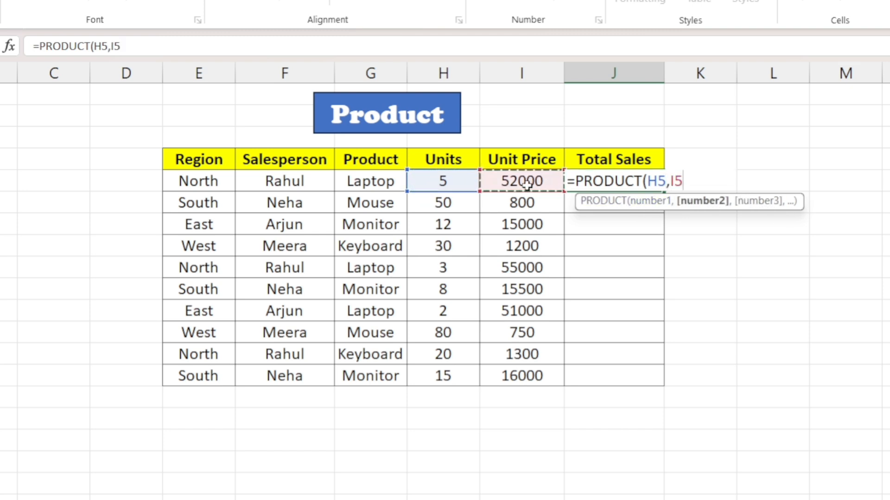
pyautogui.write(')')
pyautogui.press('Return')
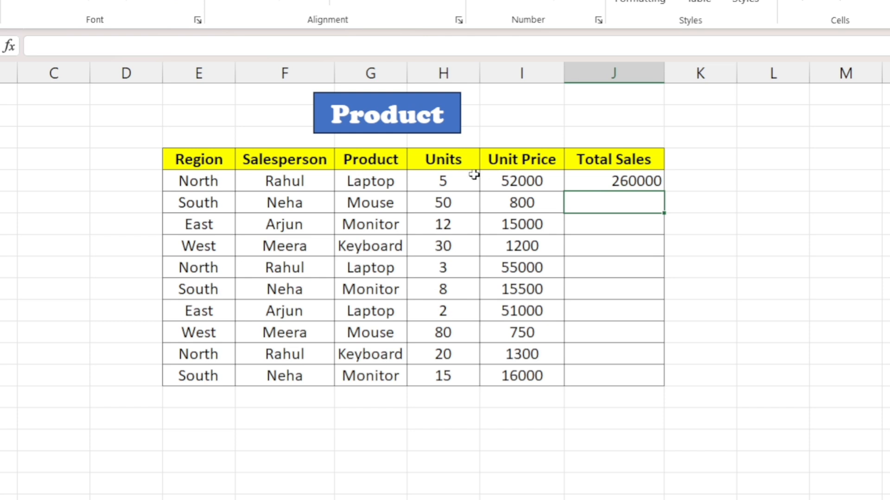
# Fill the PRODUCT formula from the first Total Sales cell down to the table's last row.
pyautogui.click(615, 181)
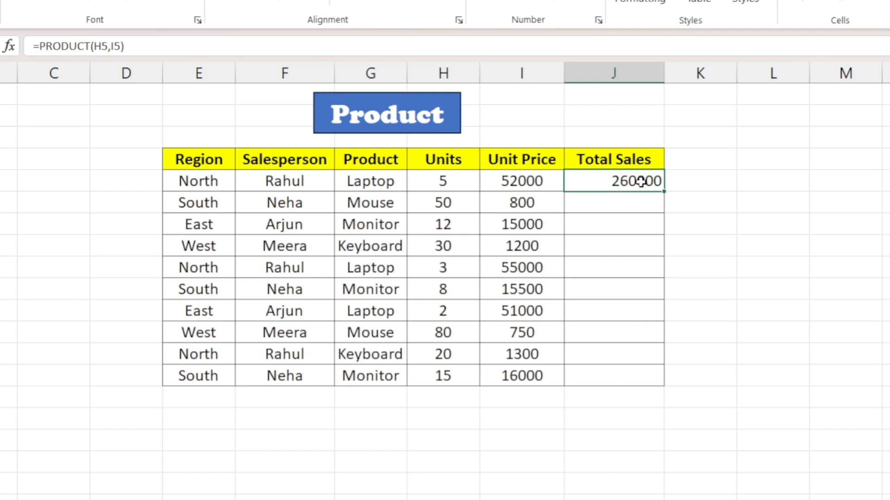
pyautogui.hotkey('shift', 'Down')
pyautogui.hotkey('shift', 'Down')
pyautogui.hotkey('shift', 'Down')
pyautogui.hotkey('shift', 'Down')
pyautogui.hotkey('shift', 'Down')
pyautogui.hotkey('shift', 'Down')
pyautogui.hotkey('shift', 'Down')
pyautogui.hotkey('shift', 'Down')
pyautogui.hotkey('shift', 'Down')
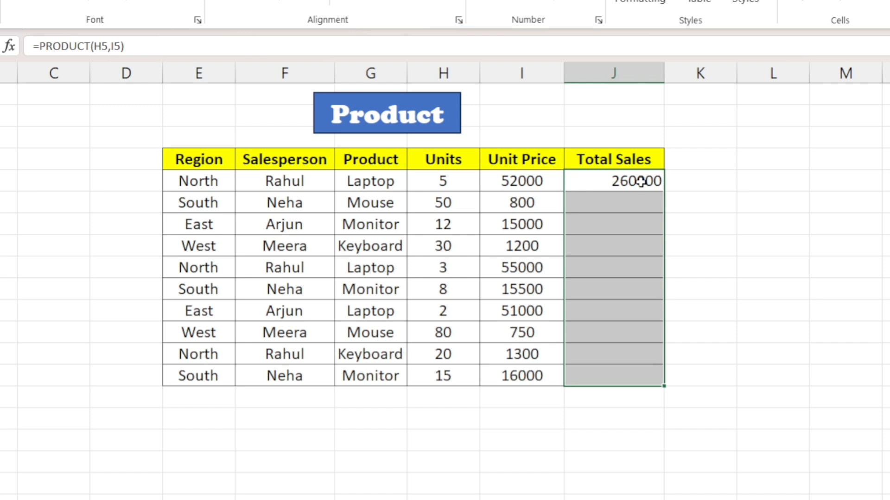
pyautogui.hotkey('ctrl', 'd')
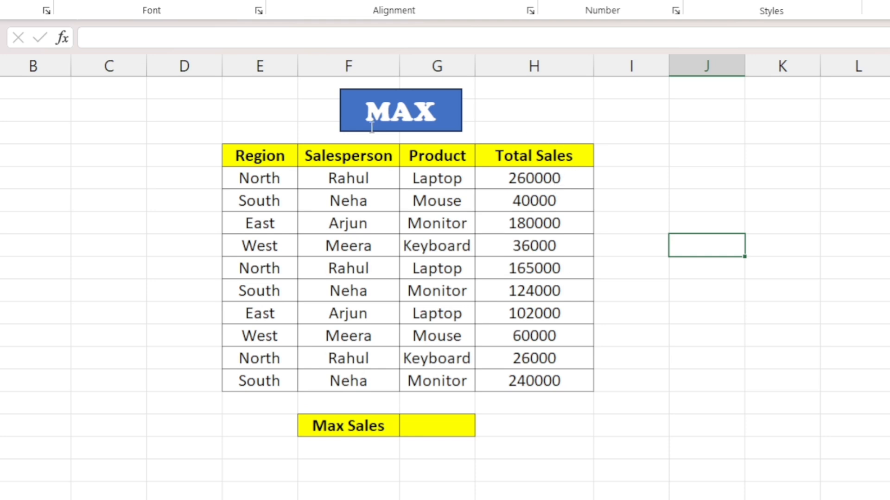
# Calculate Max Sales in its result cell with a MAX formula over all values in the Total Sales column.
pyautogui.click(431, 430)
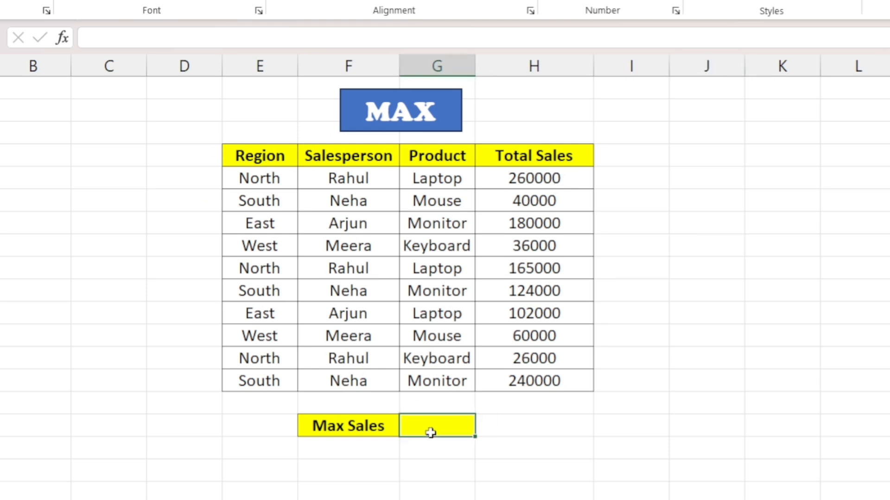
pyautogui.doubleClick(457, 423)
pyautogui.write('=')
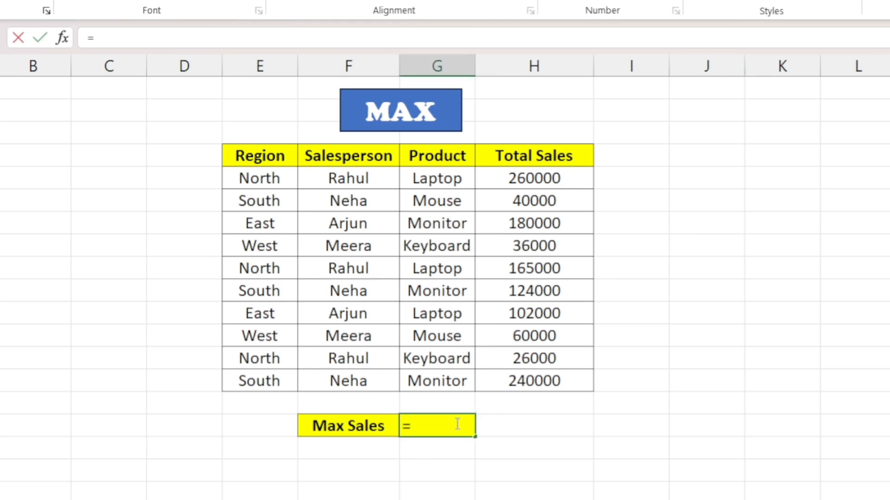
pyautogui.write('max')
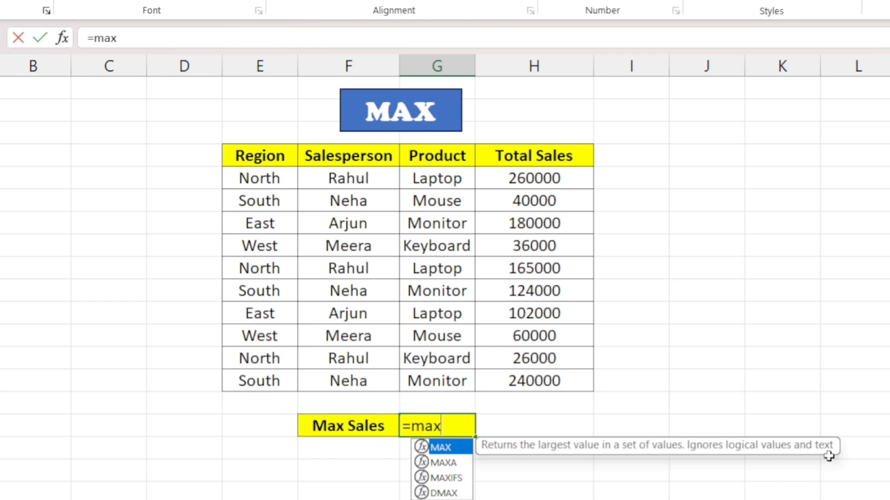
pyautogui.press('Tab')
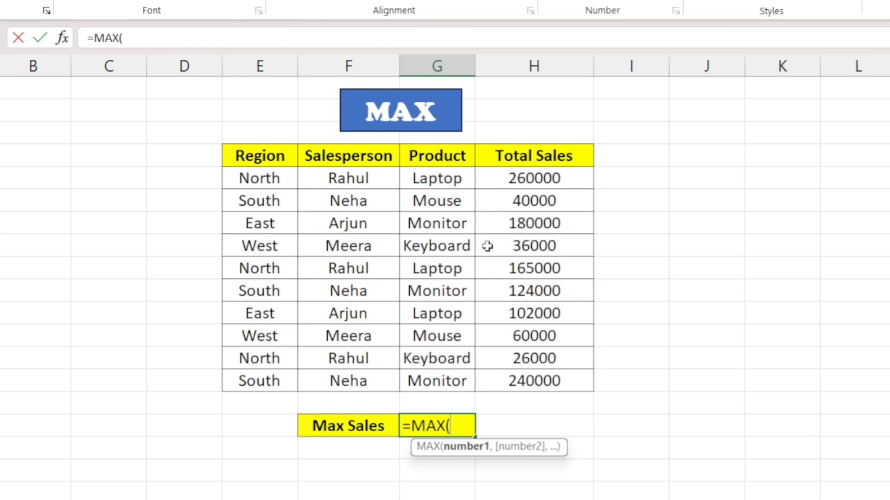
pyautogui.moveTo(533, 174); pyautogui.dragTo(540, 376)
pyautogui.press('Return')
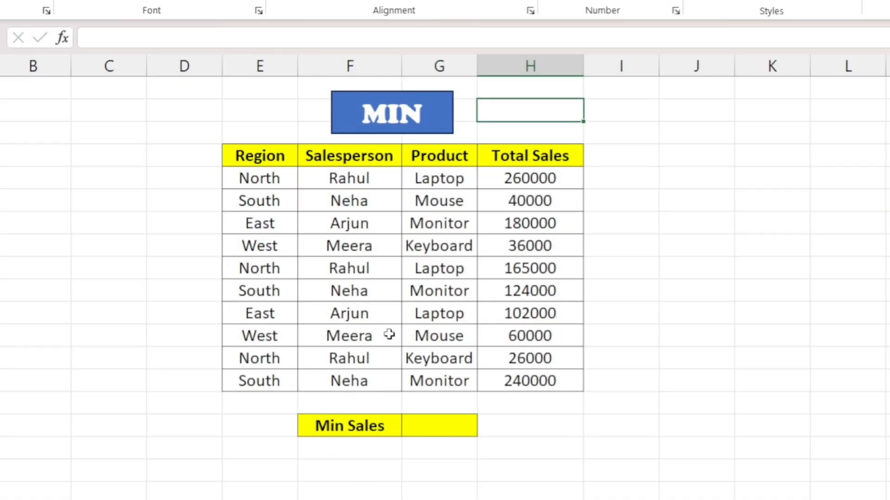
pyautogui.click(389, 334)
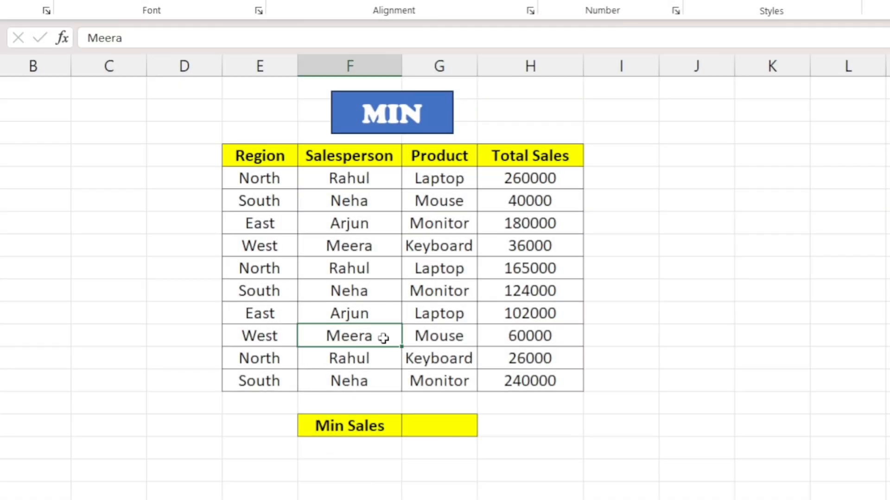
# Calculate Min Sales in its result cell with the formula =MIN(H5:H14) over the Total Sales column.
pyautogui.click(449, 421)
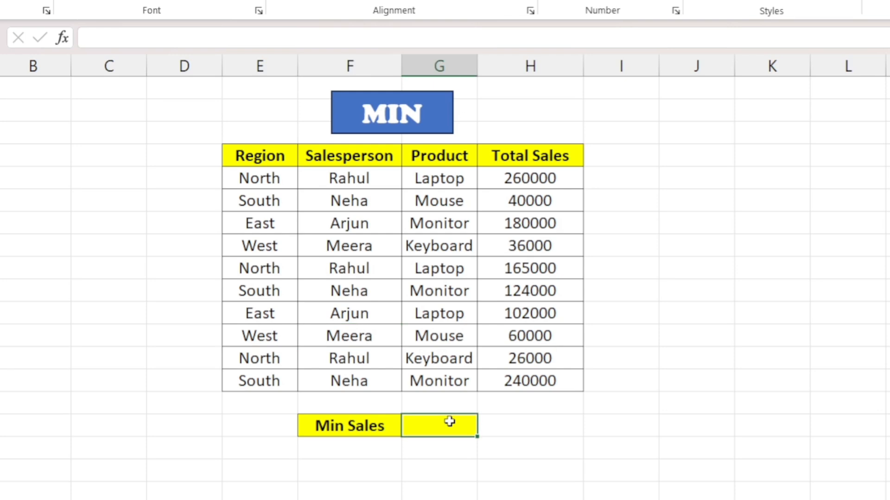
pyautogui.write('=min')
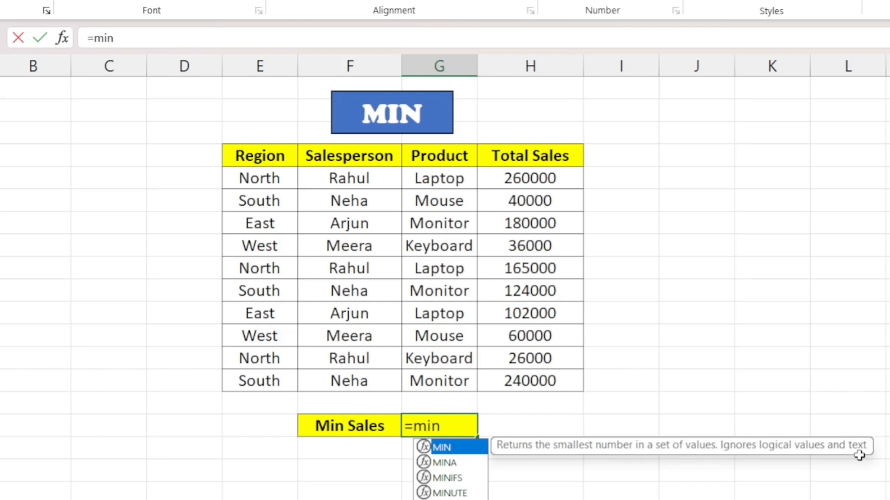
pyautogui.press('Tab')
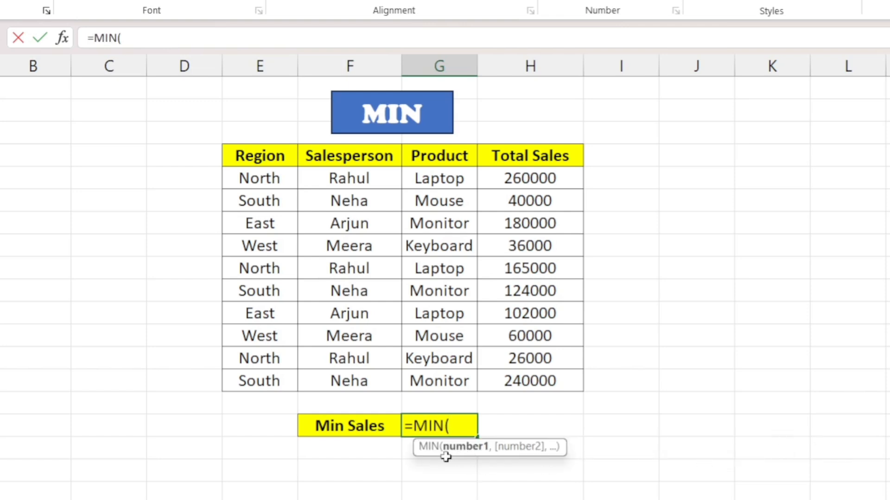
pyautogui.moveTo(532, 182); pyautogui.dragTo(533, 377)
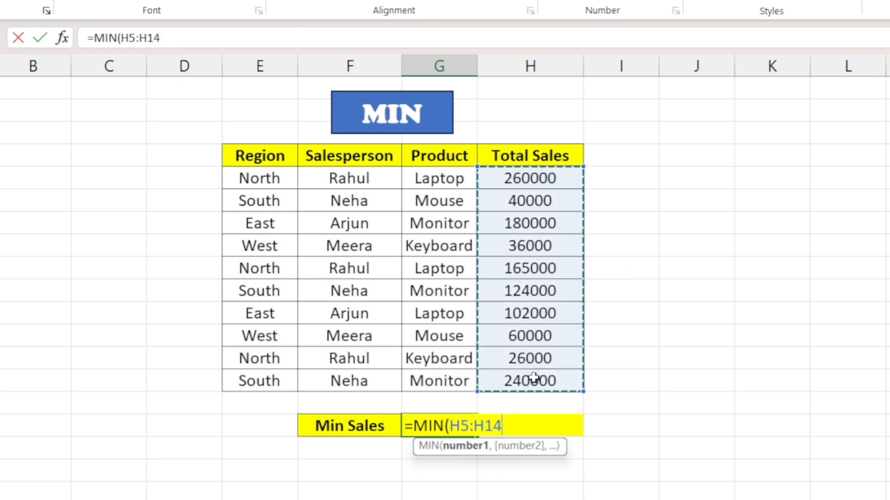
pyautogui.press('Return')
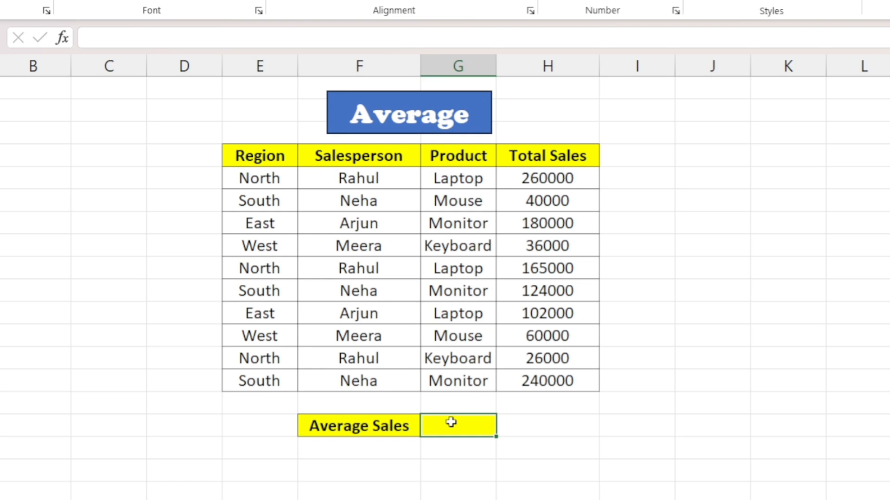
pyautogui.doubleClick(451, 421)
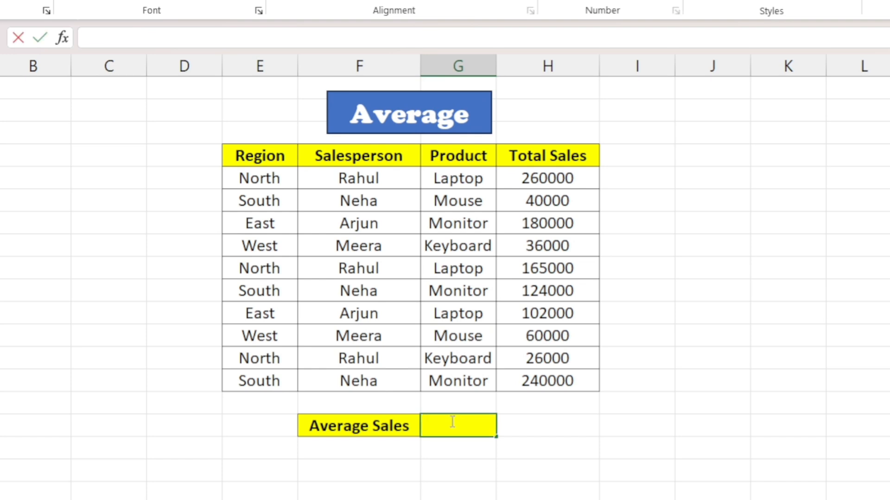
pyautogui.write('=average')
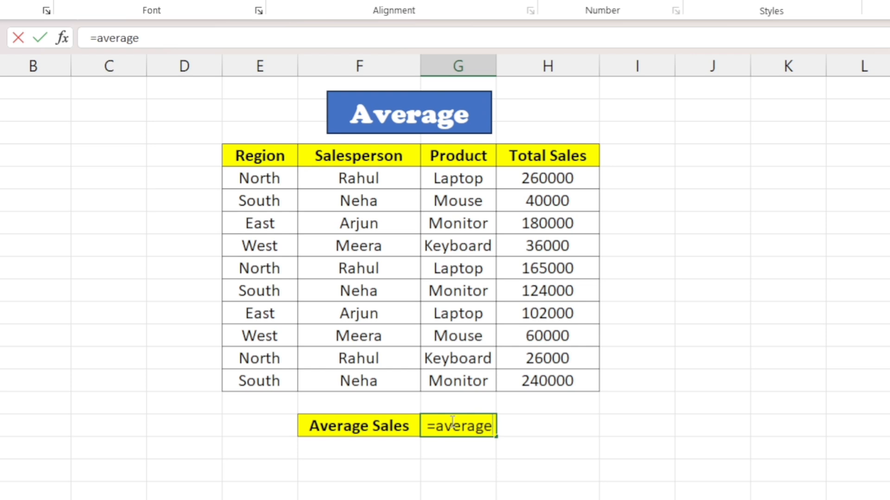
pyautogui.press('BackSpace')
pyautogui.press('BackSpace')
pyautogui.press('BackSpace')
pyautogui.press('BackSpace')
pyautogui.press('BackSpace')
pyautogui.press('BackSpace')
pyautogui.press('BackSpace')
pyautogui.press('BackSpace')
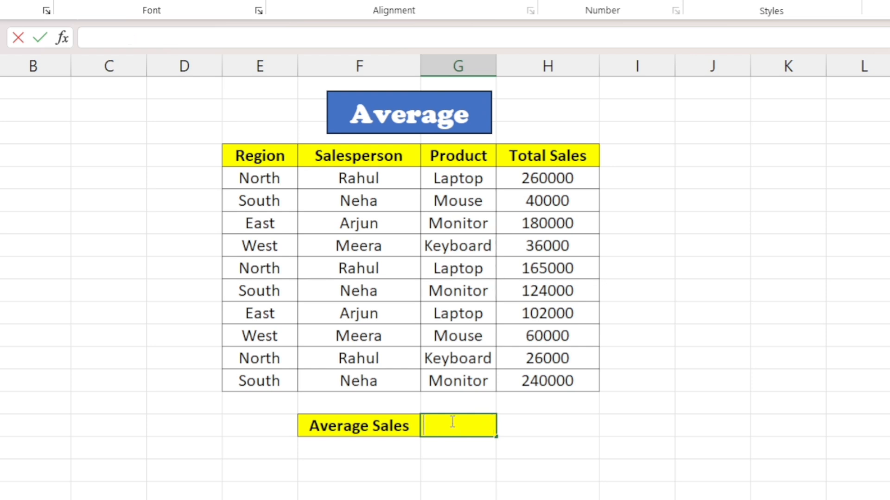
# Calculate Average Sales in its result cell with the formula =AVERAGE(H5:H14).
pyautogui.write('=aver')
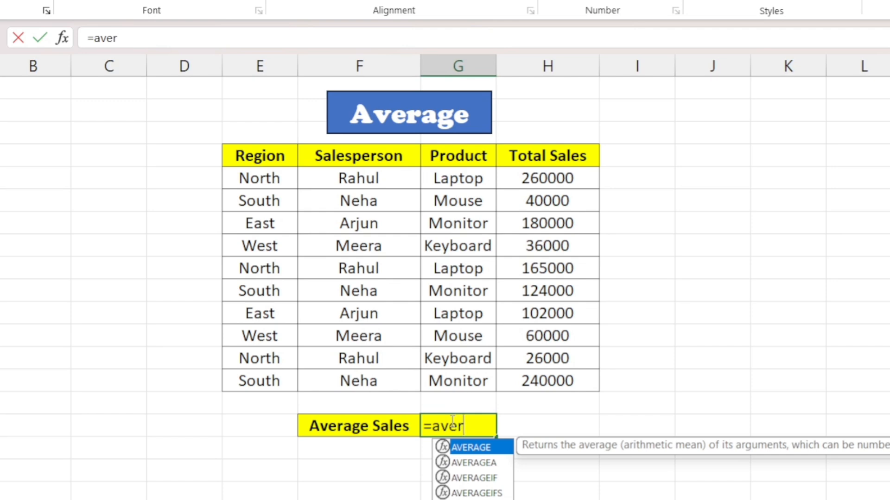
pyautogui.press('Tab')
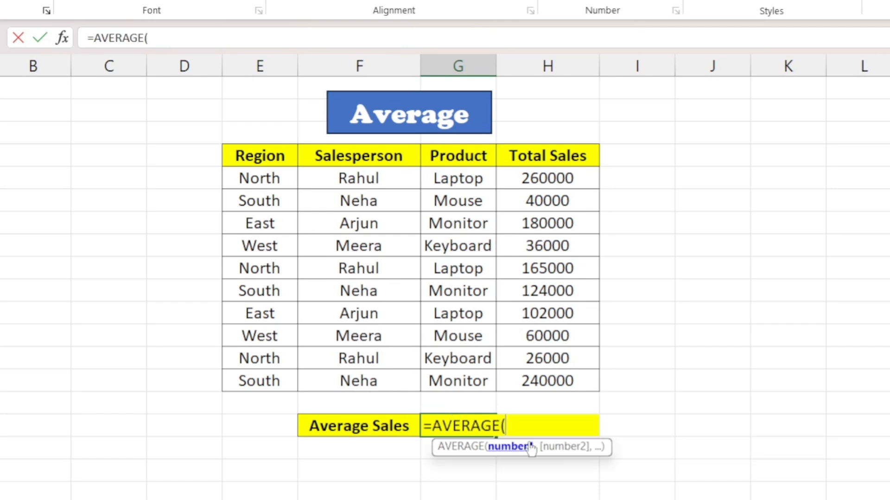
pyautogui.moveTo(543, 181); pyautogui.dragTo(538, 379)
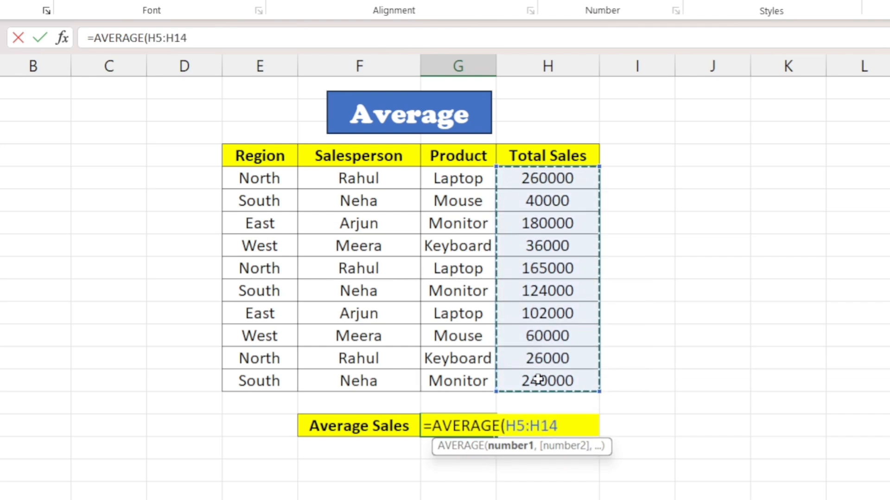
pyautogui.write(')')
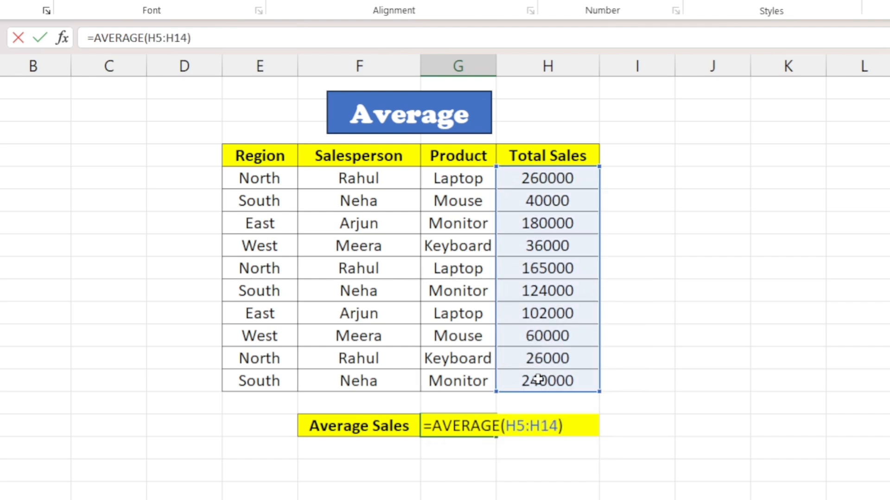
pyautogui.press('Return')
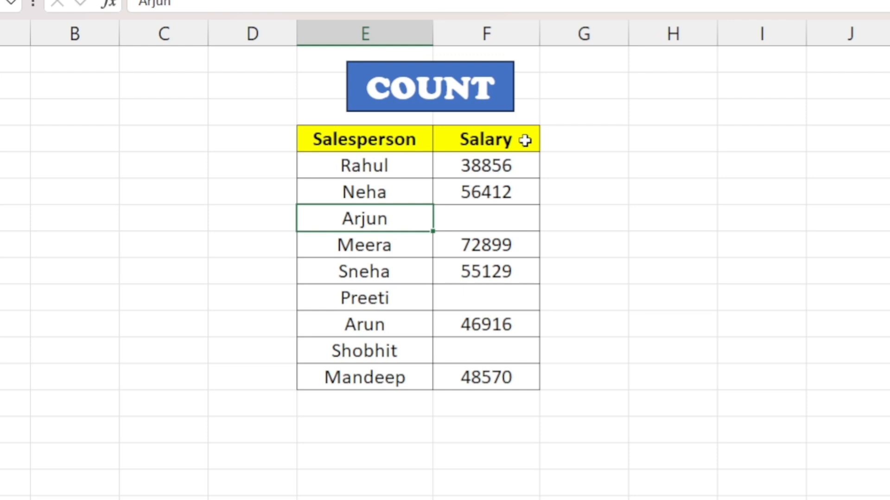
# Count the numeric Salary entries with =COUNT(F5:F13) in the Salesperson column, two rows below the table's last entry.
pyautogui.click(519, 226)
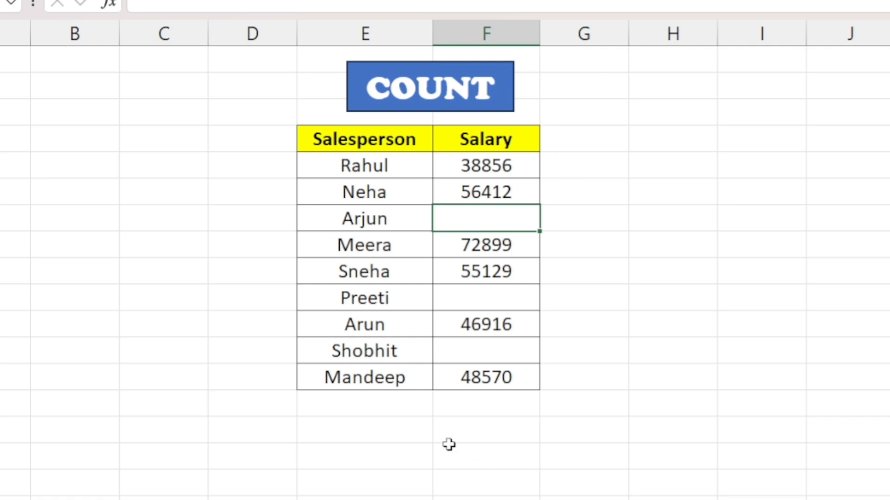
pyautogui.click(373, 440)
pyautogui.write('=count')
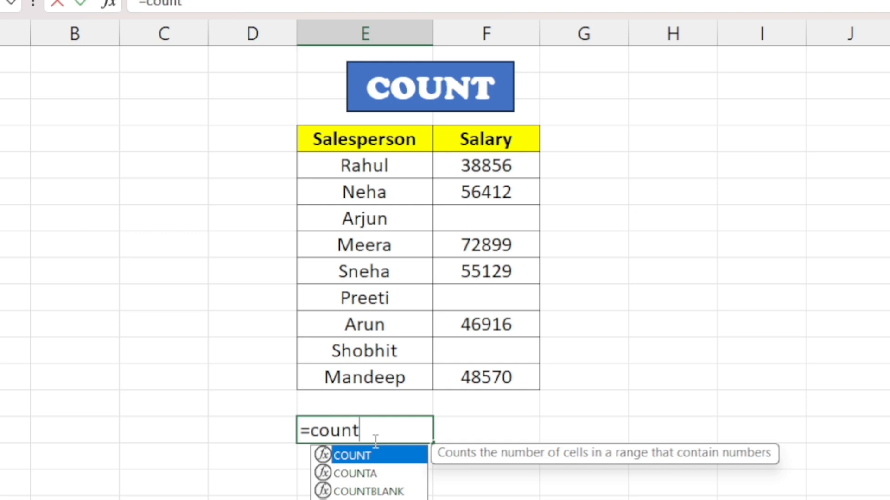
pyautogui.press('Tab')
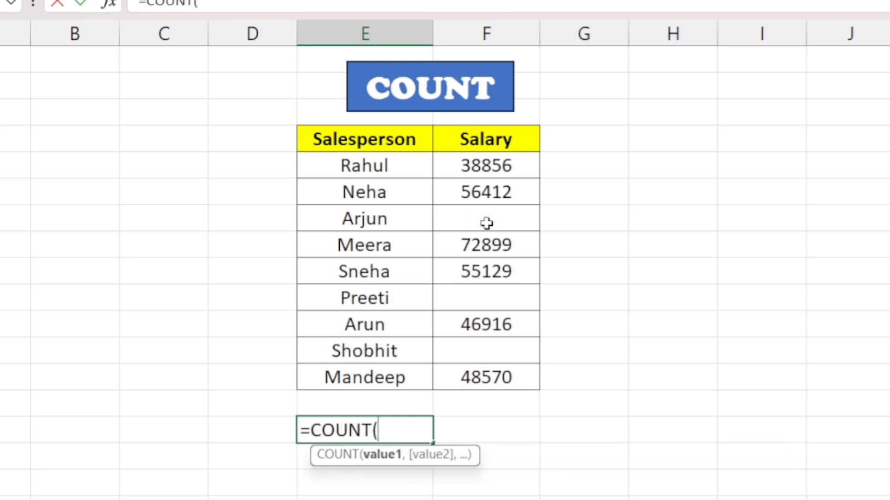
pyautogui.moveTo(492, 165); pyautogui.dragTo(497, 377)
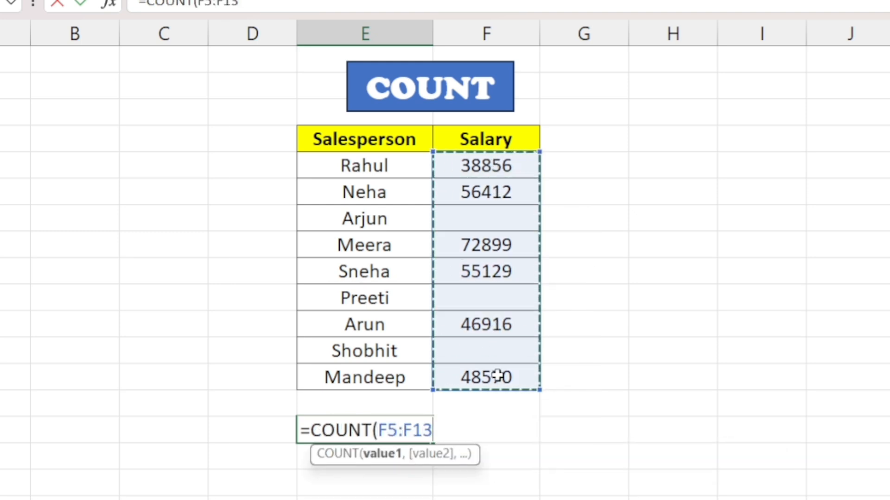
pyautogui.write(')')
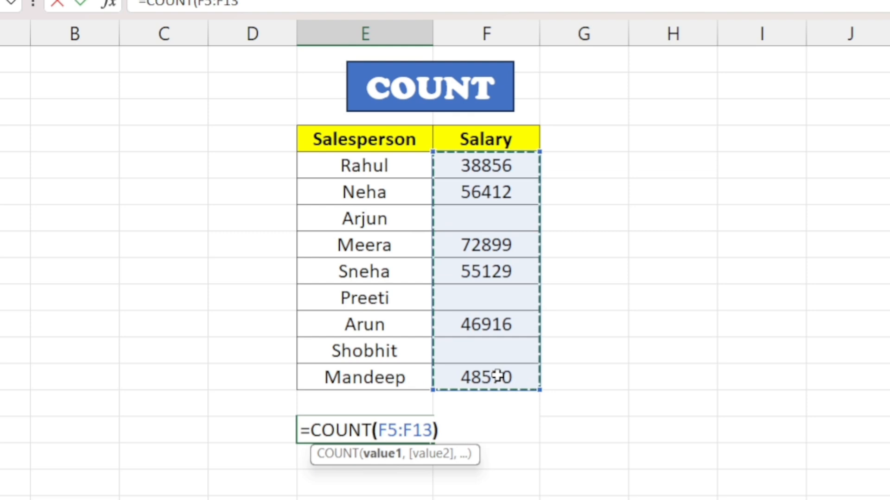
pyautogui.press('Return')
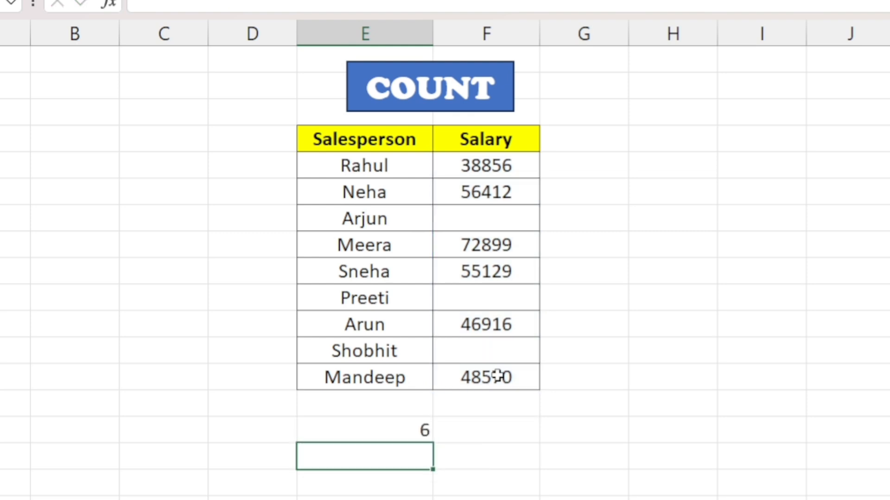
pyautogui.click(397, 430)
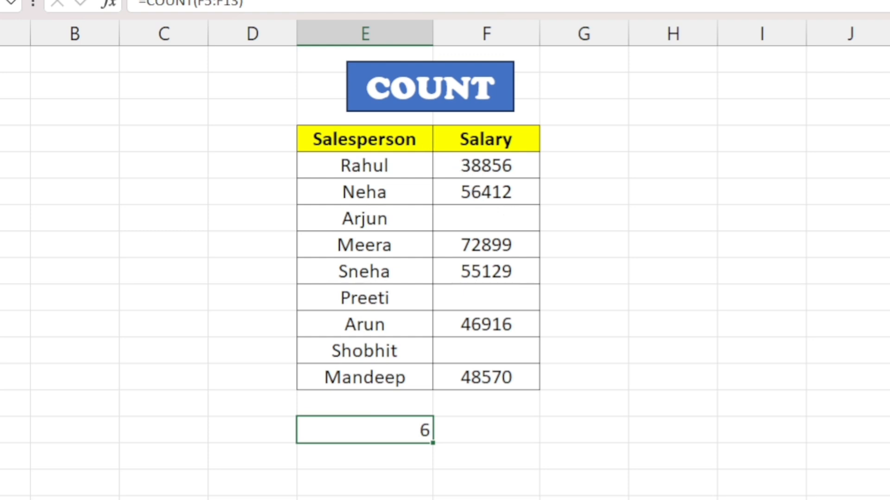
# Outline each filled Salary value with a red annotation rectangle, and clear the annotations.
pyautogui.moveTo(426, 142)
pyautogui.mouseDown()
pyautogui.moveTo(537, 167)
pyautogui.moveTo(559, 183)
pyautogui.mouseUp()
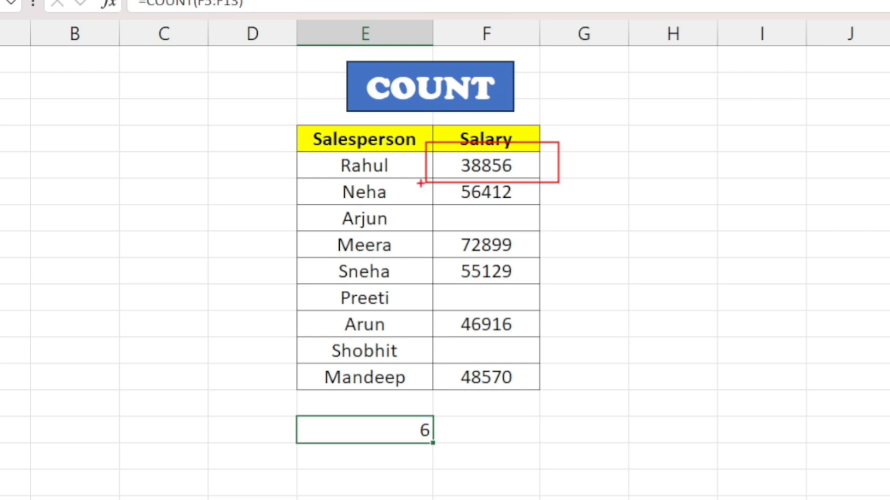
pyautogui.moveTo(421, 180)
pyautogui.mouseDown()
pyautogui.moveTo(525, 187)
pyautogui.moveTo(569, 211)
pyautogui.mouseUp()
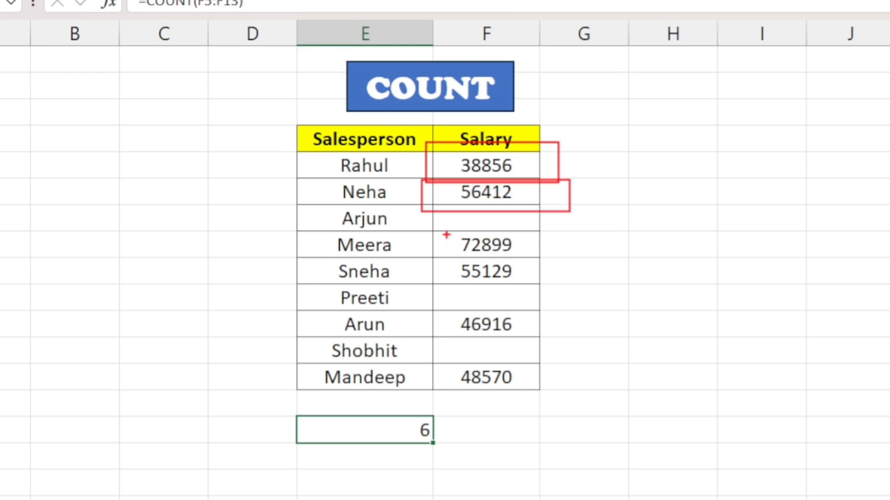
pyautogui.moveTo(429, 227)
pyautogui.mouseDown()
pyautogui.moveTo(495, 230)
pyautogui.moveTo(556, 262)
pyautogui.mouseUp()
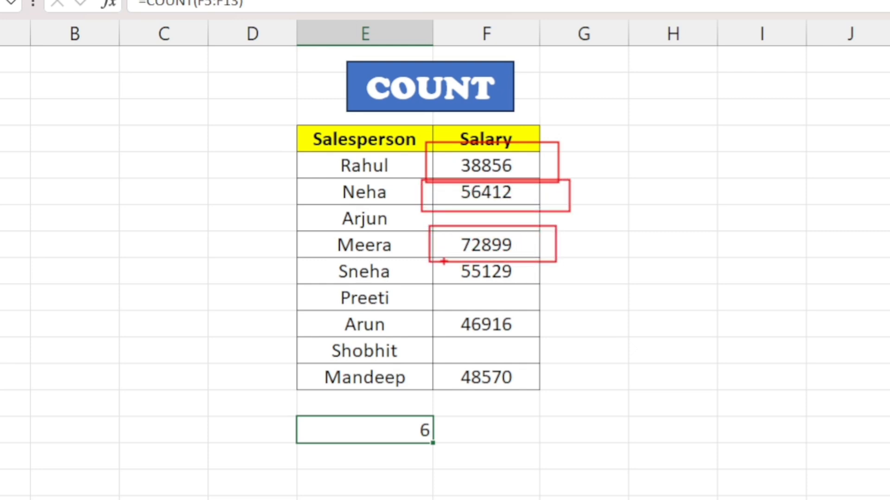
pyautogui.moveTo(436, 261)
pyautogui.mouseDown()
pyautogui.moveTo(525, 265)
pyautogui.moveTo(550, 288)
pyautogui.mouseUp()
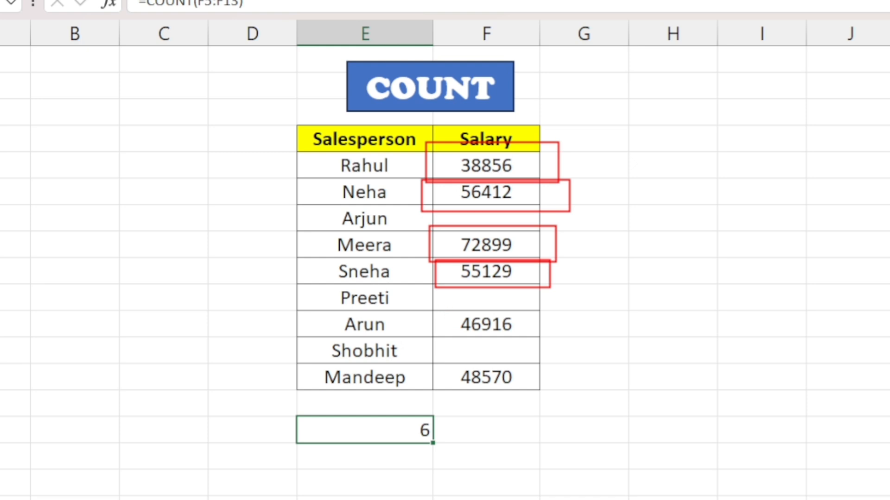
pyautogui.moveTo(443, 303); pyautogui.dragTo(550, 343)
pyautogui.moveTo(441, 360); pyautogui.dragTo(540, 413)
pyautogui.press('Escape')
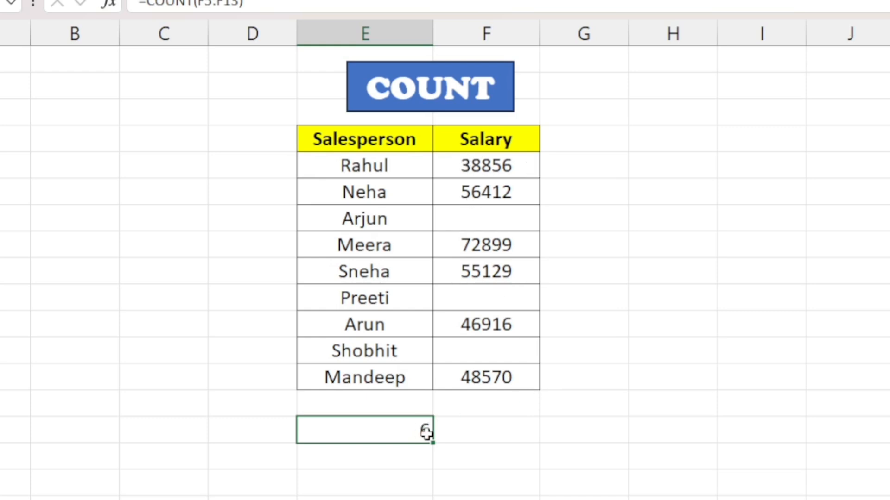
# Apply COUNT to the Salesperson names with =COUNT(E5:E13) in the cell beside the Salary count.
pyautogui.click(488, 433)
pyautogui.write('=count')
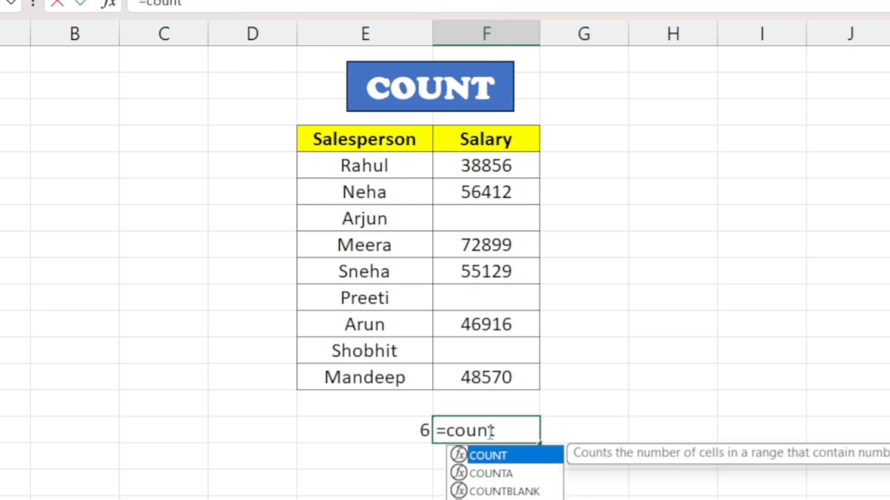
pyautogui.press('Tab')
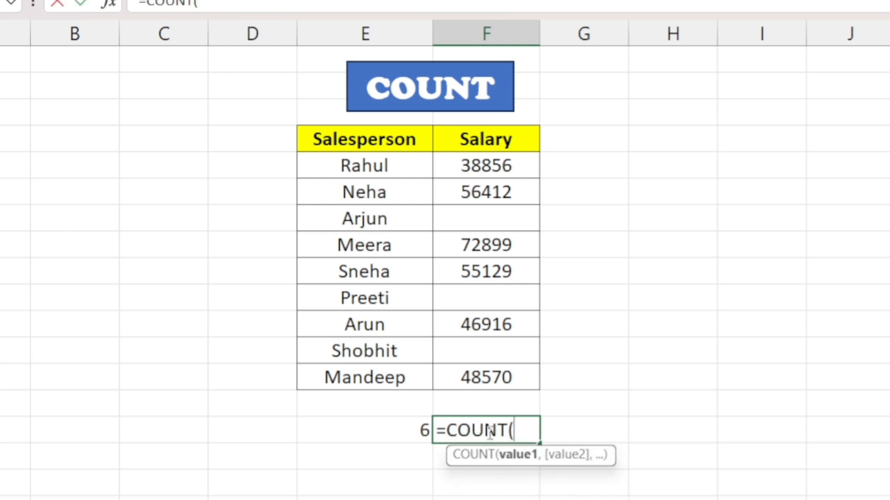
pyautogui.moveTo(400, 168); pyautogui.dragTo(411, 394)
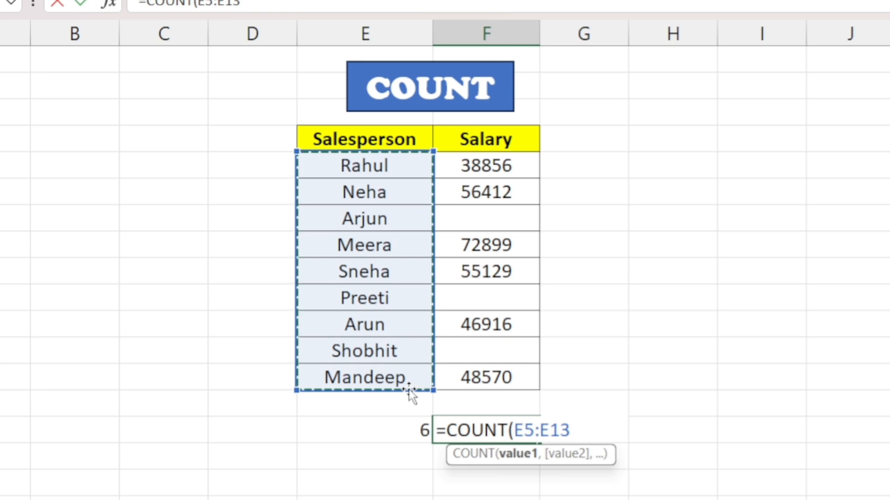
pyautogui.write(')')
pyautogui.press('Return')
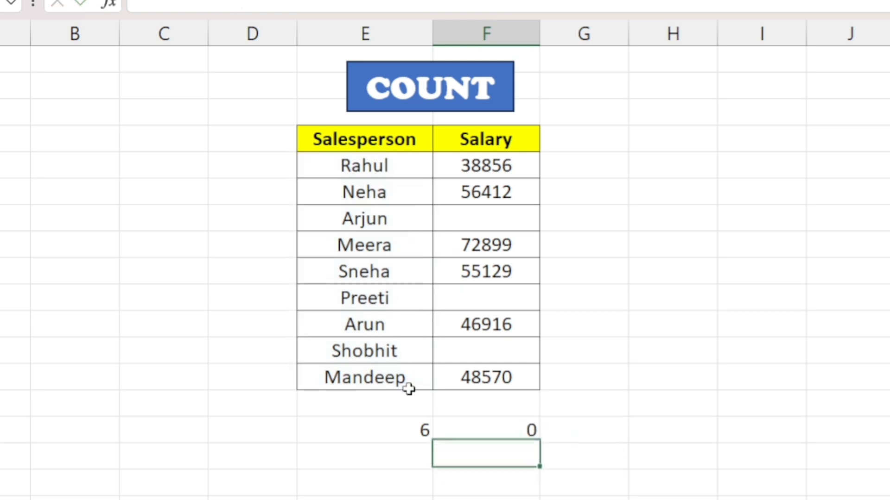
pyautogui.click(507, 433)
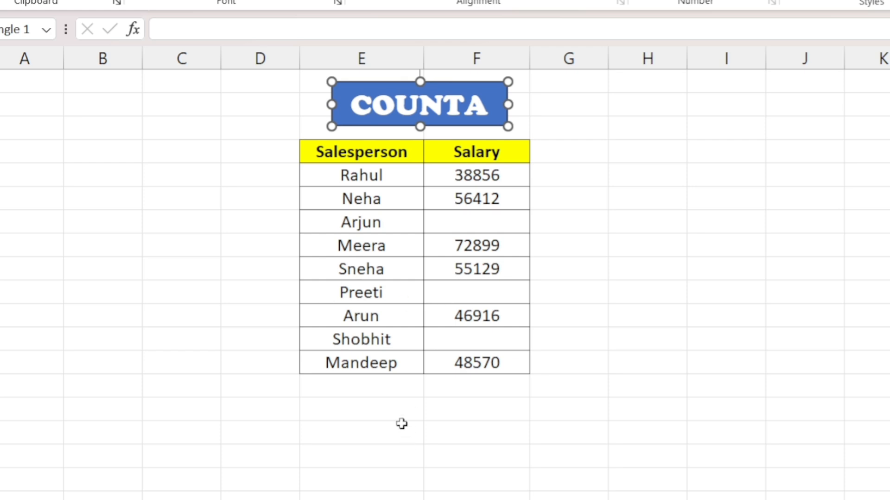
# On the COUNTA sheet, count the non-empty Salary cells with =COUNTA(F5:F13) in the Salesperson column below the table.
pyautogui.click(361, 416)
pyautogui.write('=count')
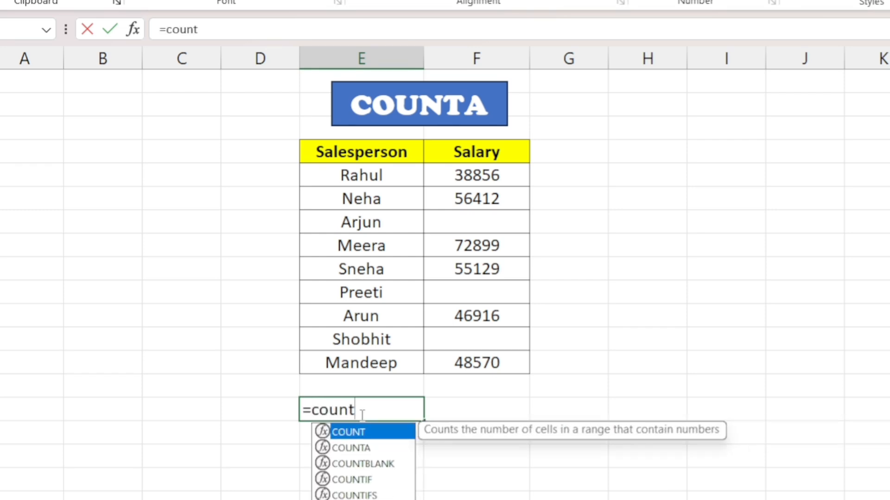
pyautogui.write('a')
pyautogui.press('Tab')
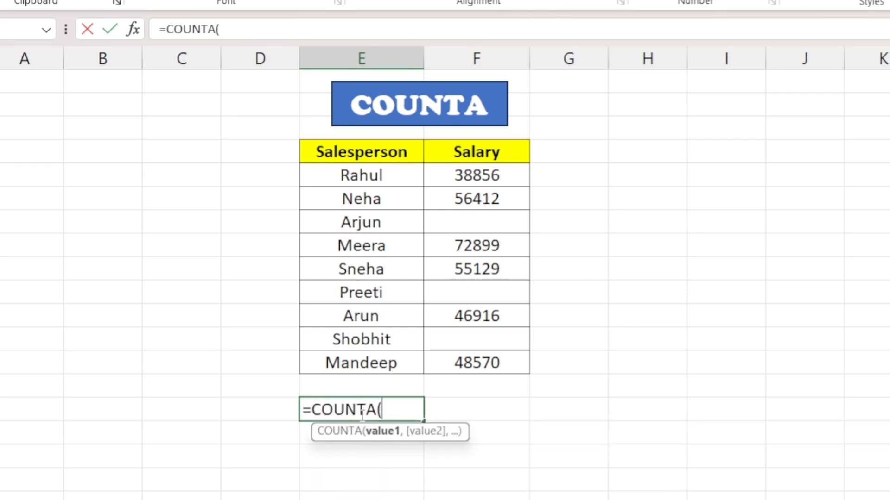
pyautogui.moveTo(459, 175); pyautogui.dragTo(469, 363)
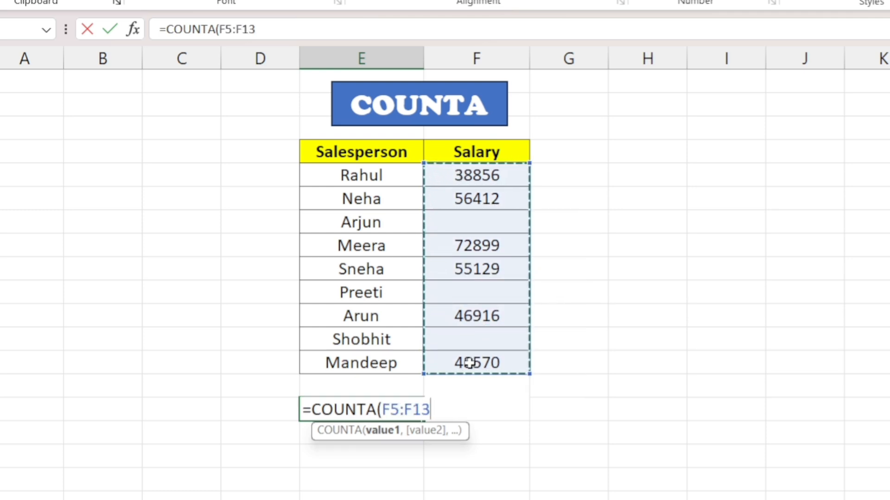
pyautogui.write(')')
pyautogui.press('Return')
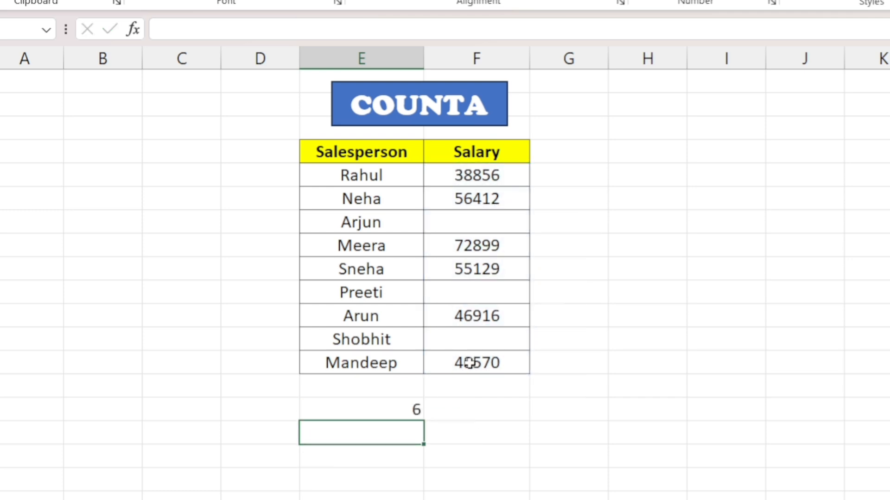
pyautogui.click(384, 409)
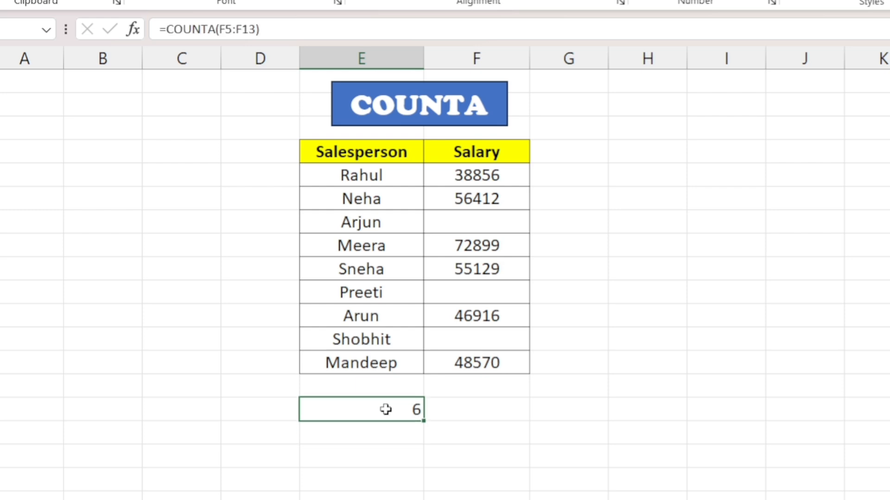
# Count the non-empty Salesperson cells with =COUNTA(E5:E13) in the cell beside the Salary count.
pyautogui.click(494, 409)
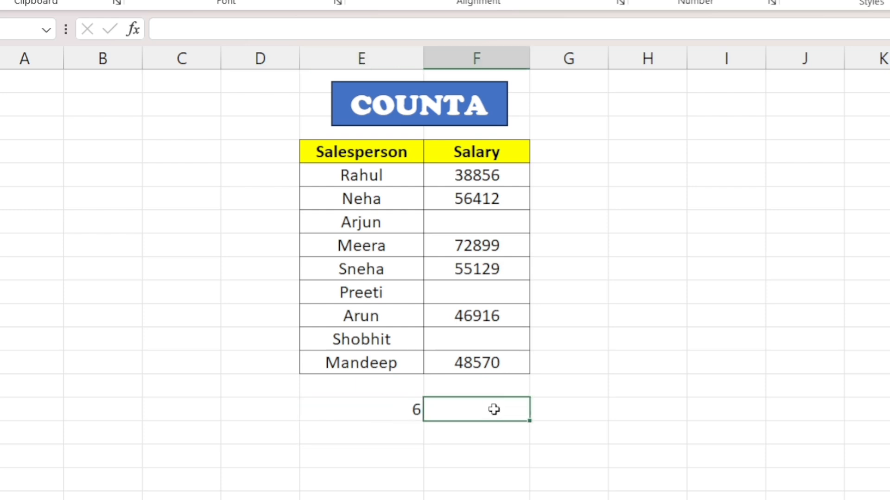
pyautogui.write('=counta')
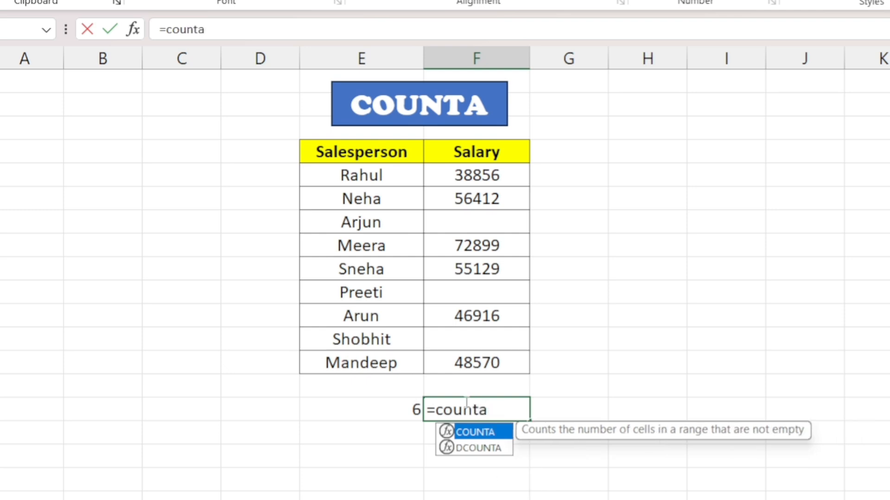
pyautogui.press('Tab')
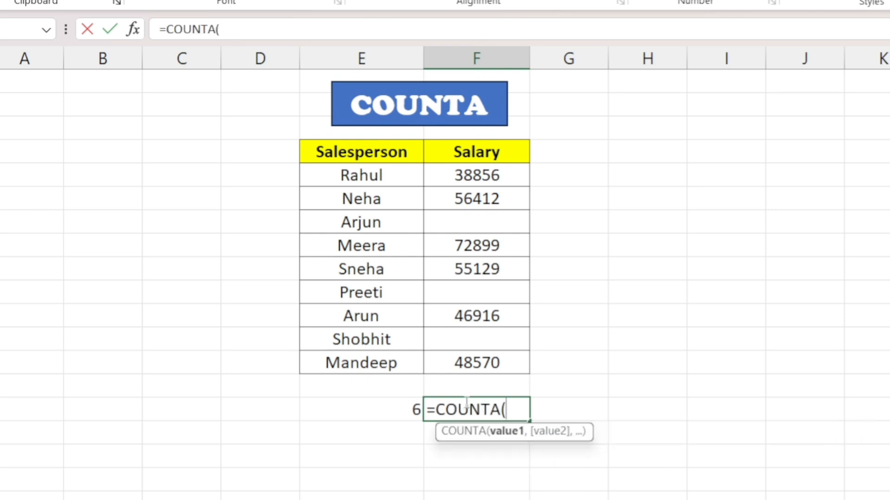
pyautogui.moveTo(377, 174); pyautogui.dragTo(382, 364)
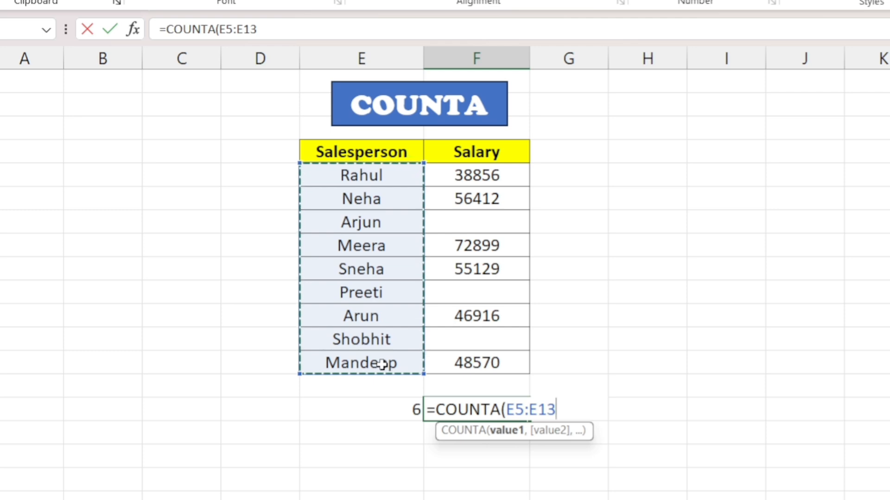
pyautogui.write(')')
pyautogui.press('Return')
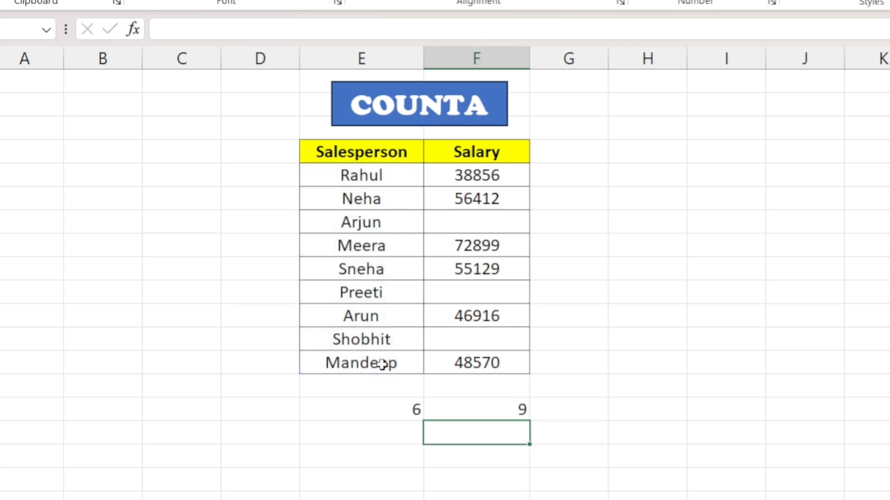
pyautogui.click(511, 407)
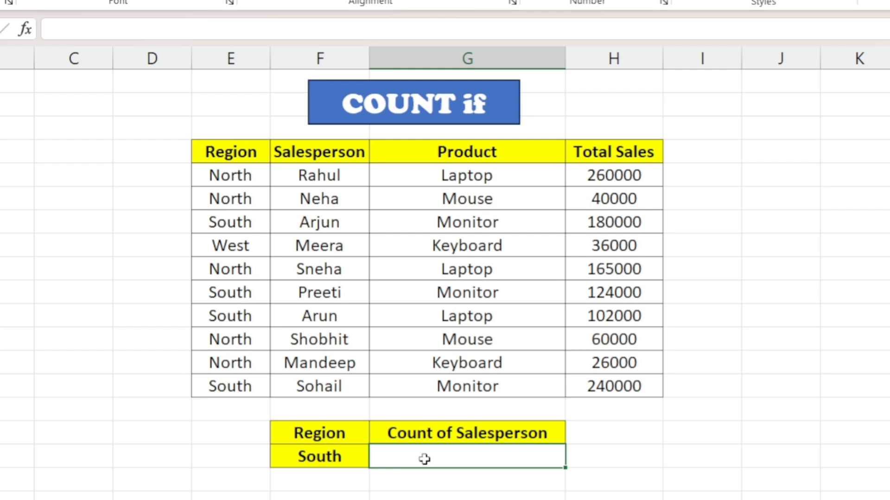
# On the COUNT if sheet, count the South region's salespeople with =COUNTIF(E5:E14,"South") in the cell under Count of Salesperson.
pyautogui.doubleClick(424, 459)
pyautogui.write('=count')
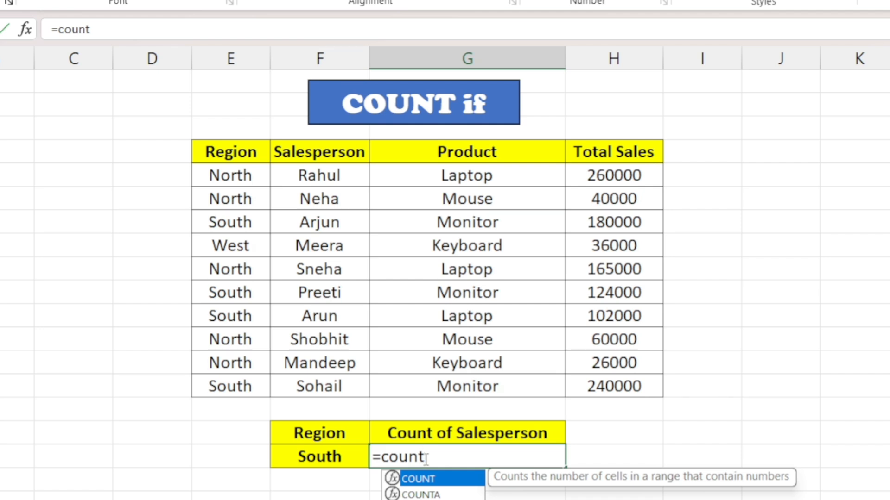
pyautogui.press('Down')
pyautogui.press('Down')
pyautogui.press('Down')
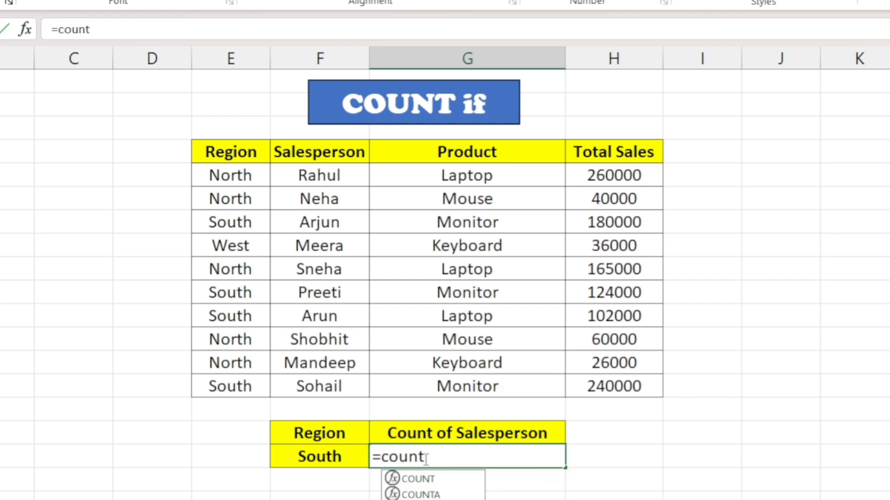
pyautogui.press('Tab')
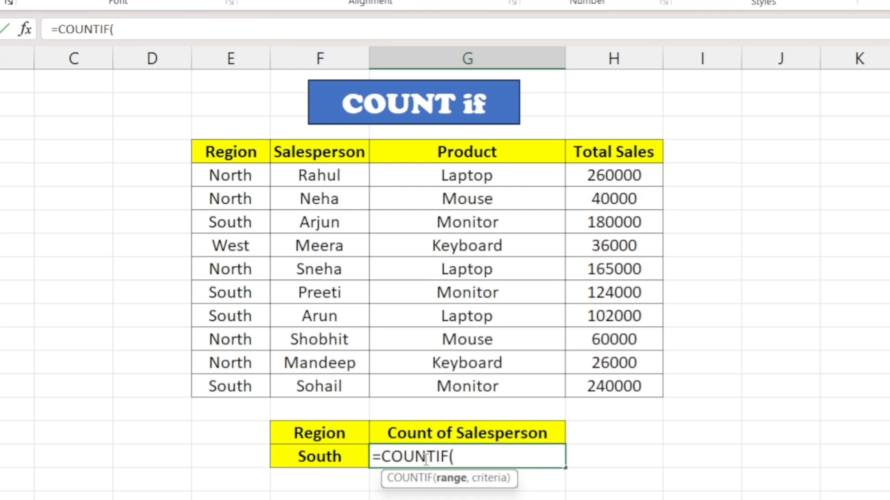
pyautogui.moveTo(233, 174); pyautogui.dragTo(250, 385)
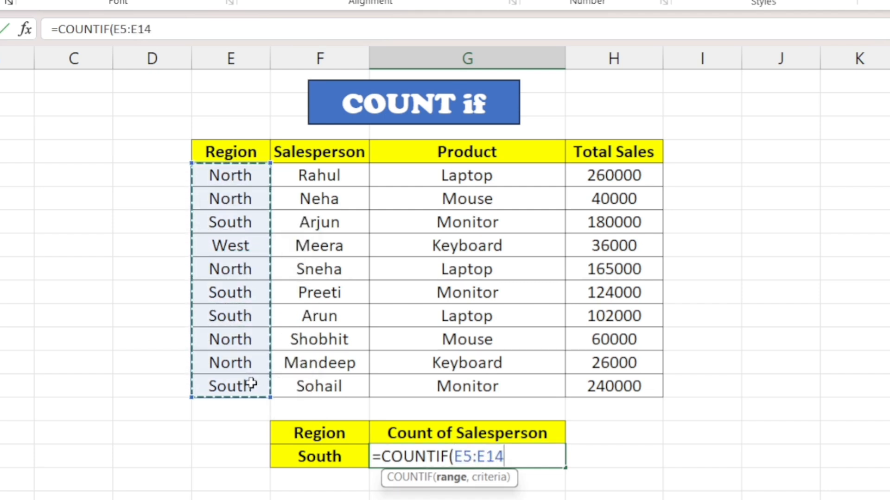
pyautogui.write(',')
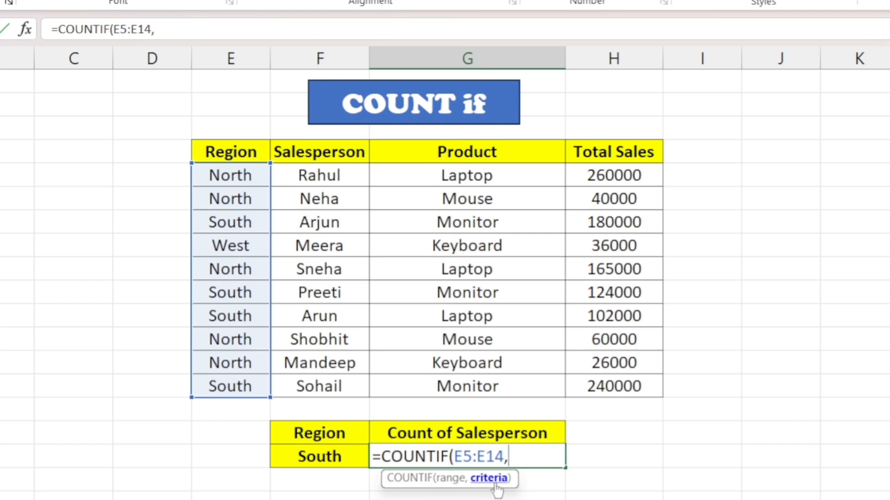
pyautogui.write('"South')
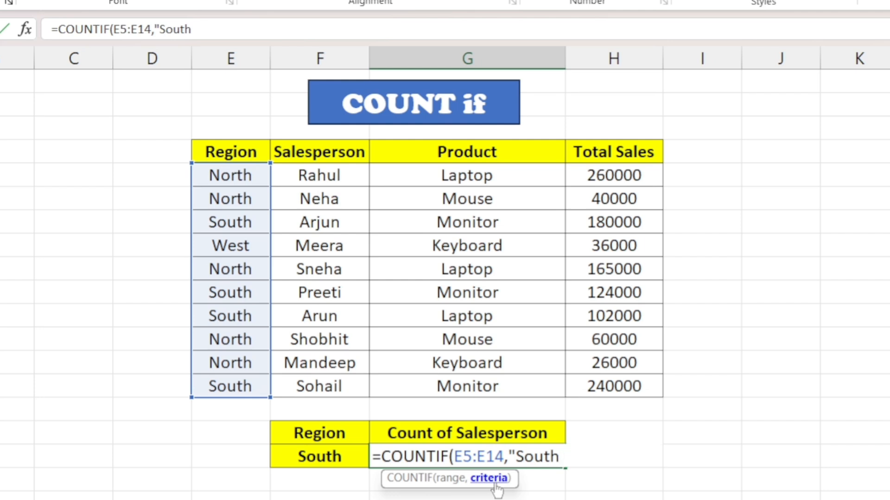
pyautogui.write('")')
pyautogui.press('Return')
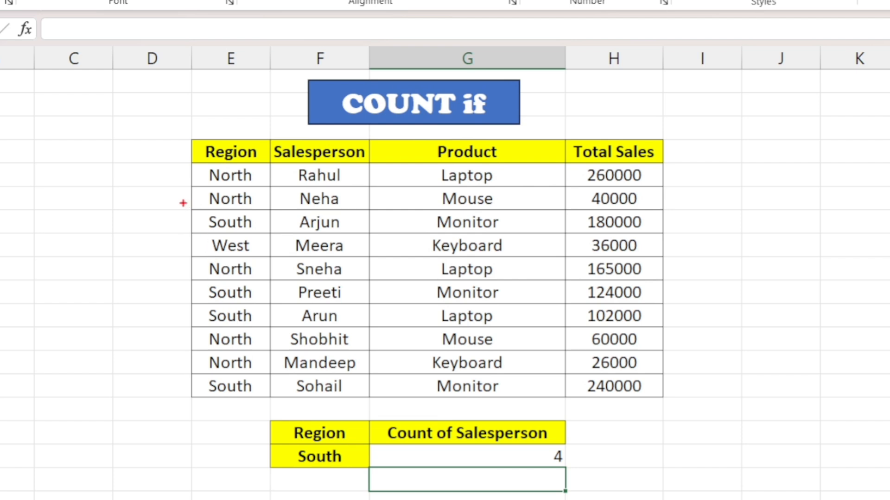
# Outline the South entries in the Region column and circle the salesperson count in red, and clear the annotations.
pyautogui.moveTo(183, 203)
pyautogui.mouseDown()
pyautogui.moveTo(254, 206)
pyautogui.moveTo(274, 253)
pyautogui.mouseUp()
pyautogui.moveTo(190, 277); pyautogui.dragTo(270, 324)
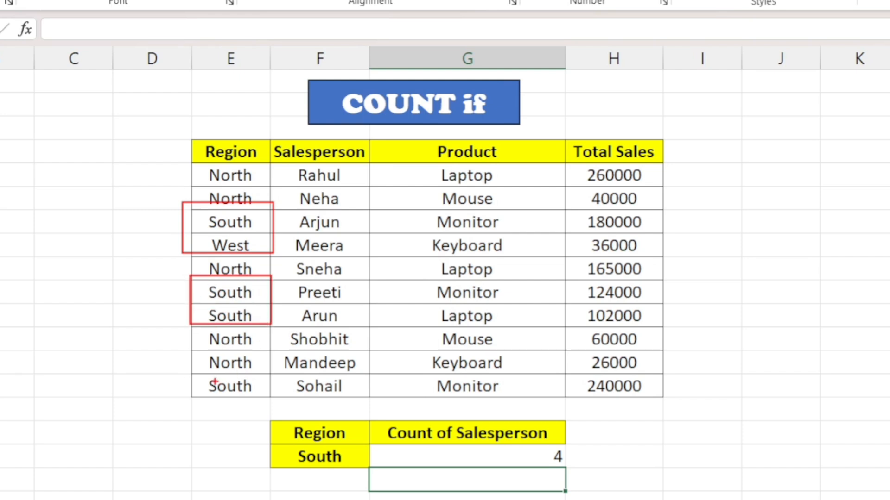
pyautogui.moveTo(190, 376)
pyautogui.mouseDown()
pyautogui.moveTo(260, 381)
pyautogui.moveTo(278, 404)
pyautogui.mouseUp()
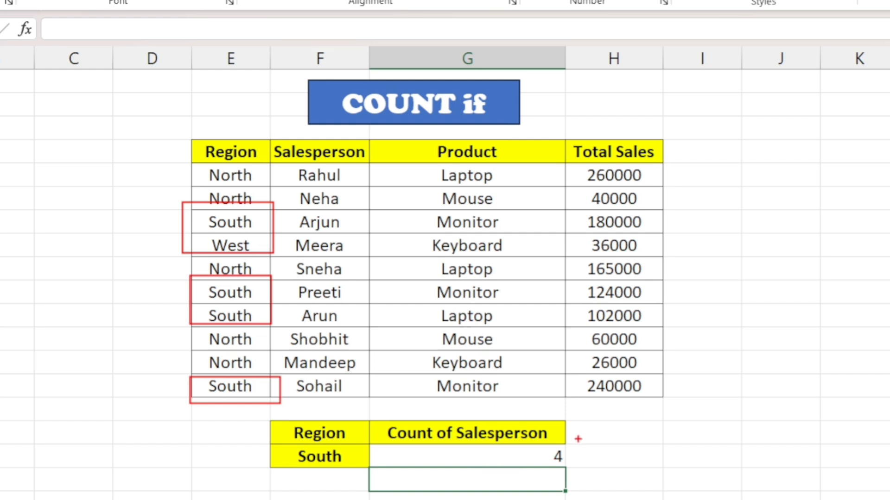
pyautogui.moveTo(577, 438)
pyautogui.mouseDown()
pyautogui.moveTo(522, 451)
pyautogui.moveTo(533, 498)
pyautogui.moveTo(591, 484)
pyautogui.moveTo(579, 437)
pyautogui.mouseUp()
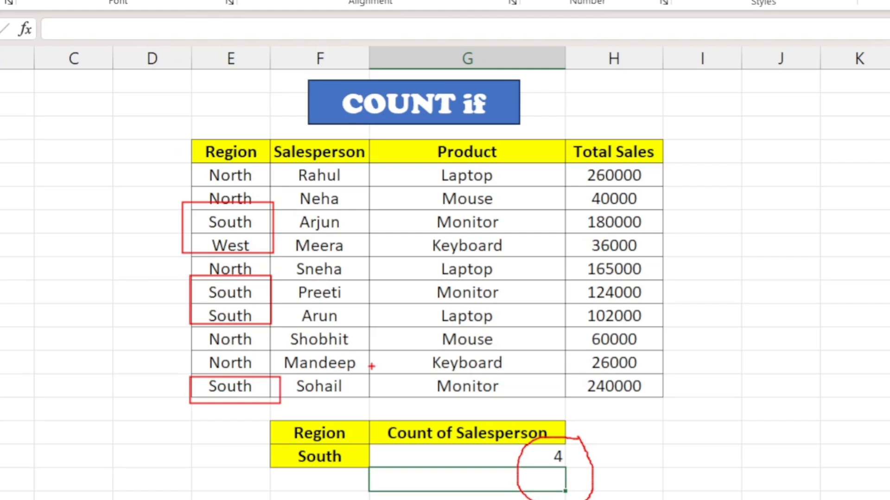
pyautogui.press('Escape')
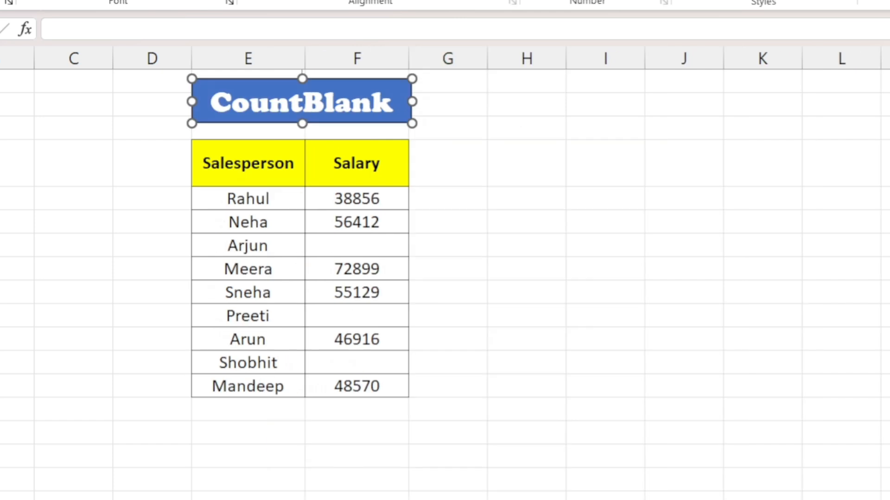
# On the CountBlank sheet, count the empty Salary cells with =COUNTBLANK(F5:F13) in the Salesperson column, two rows below the table's last entry.
pyautogui.click(314, 199)
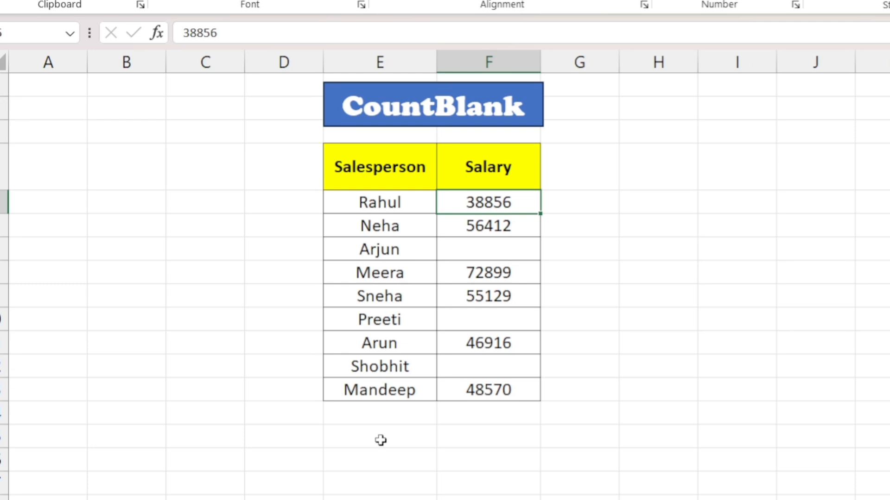
pyautogui.click(365, 439)
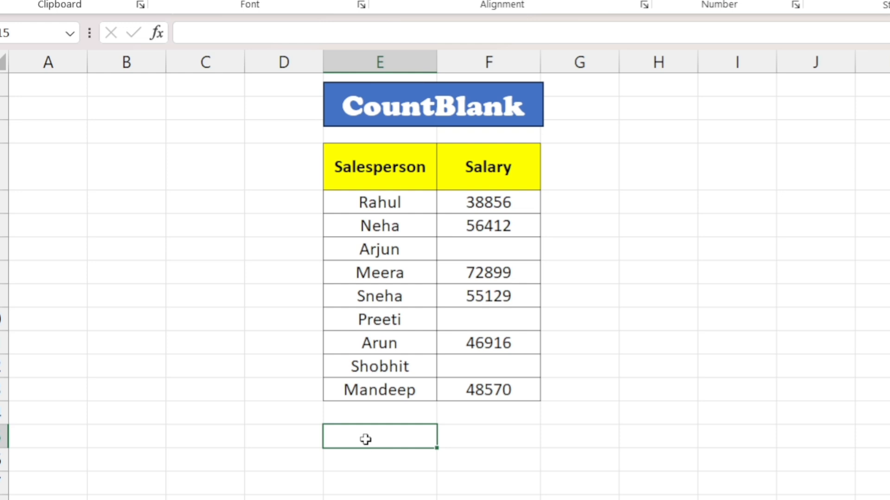
pyautogui.write('=count')
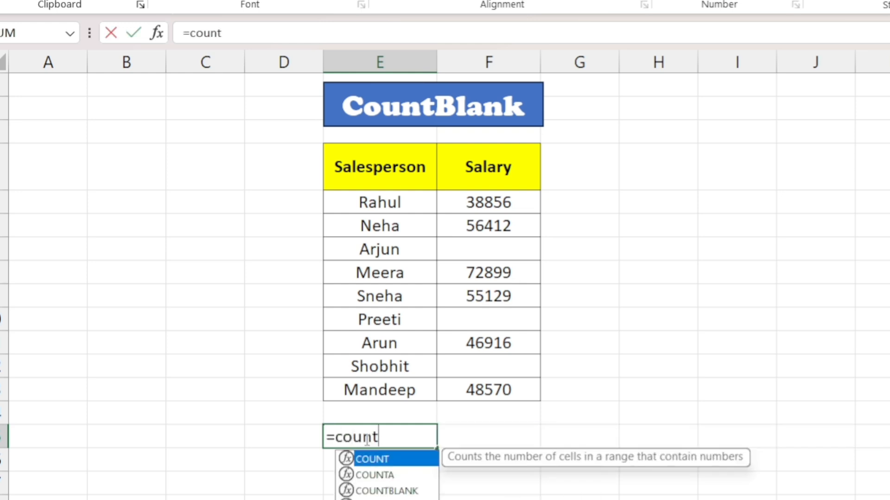
pyautogui.press('Down')
pyautogui.press('Down')
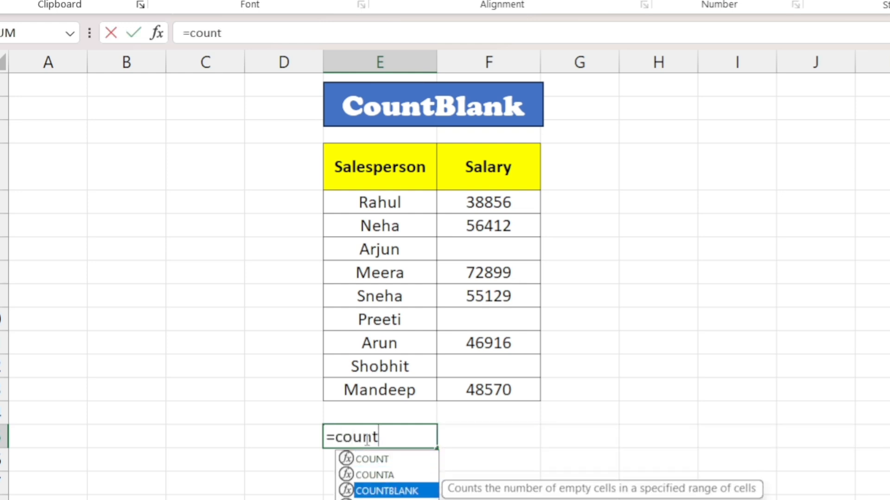
pyautogui.press('Tab')
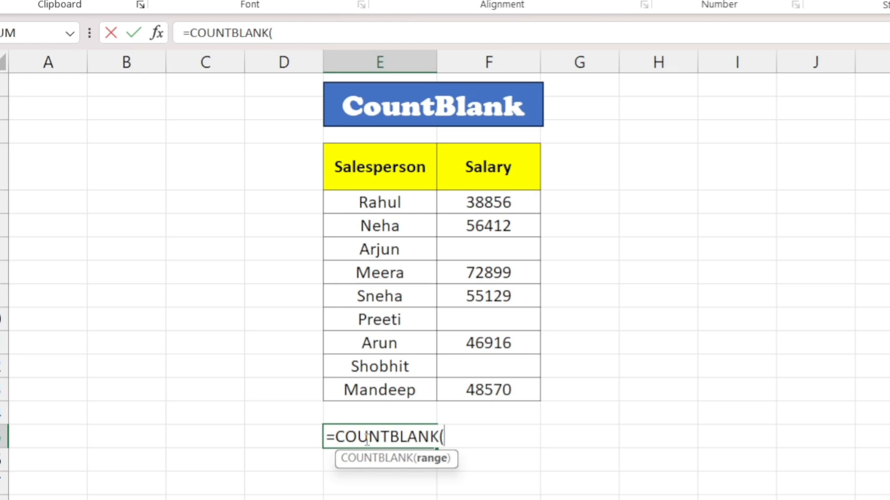
pyautogui.moveTo(479, 200); pyautogui.dragTo(489, 390)
pyautogui.write(')')
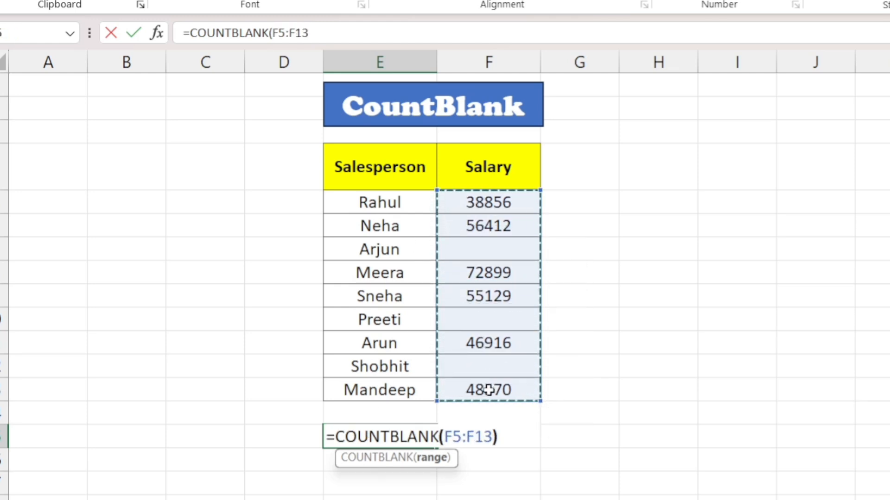
pyautogui.press('Return')
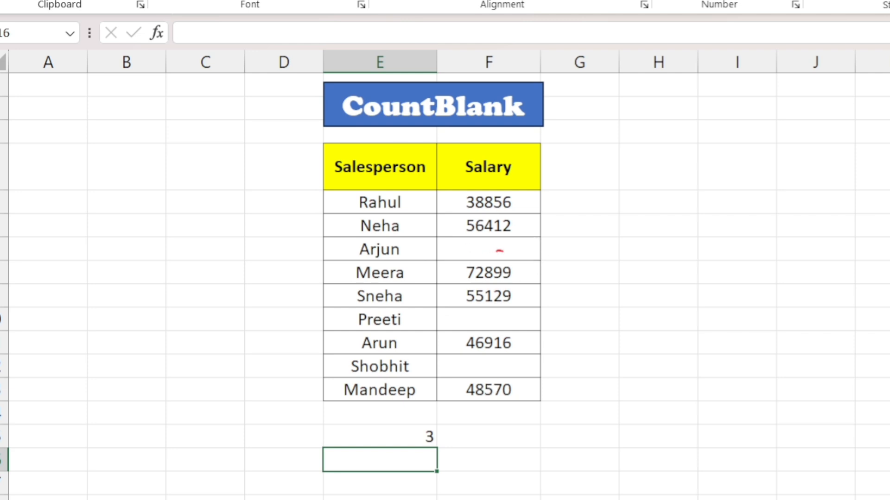
# Tick the empty Salary cells and circle the blank count with red pen annotations, and clear the annotations.
pyautogui.moveTo(505, 319); pyautogui.dragTo(548, 304)
pyautogui.moveTo(510, 365); pyautogui.dragTo(594, 328)
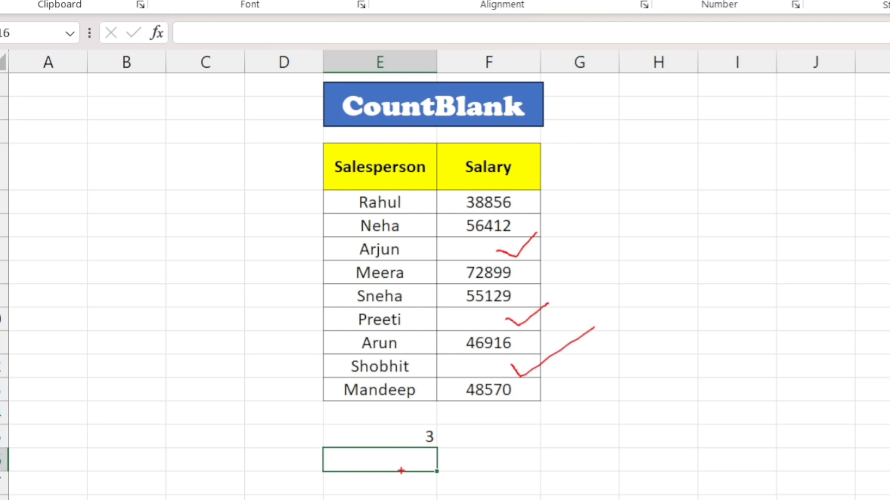
pyautogui.moveTo(451, 422)
pyautogui.mouseDown()
pyautogui.moveTo(419, 417)
pyautogui.moveTo(409, 452)
pyautogui.moveTo(454, 430)
pyautogui.mouseUp()
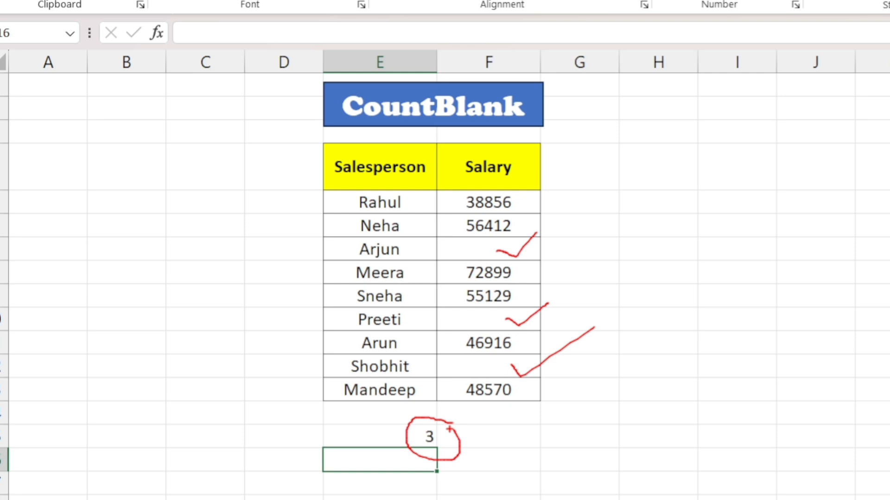
pyautogui.press('Escape')
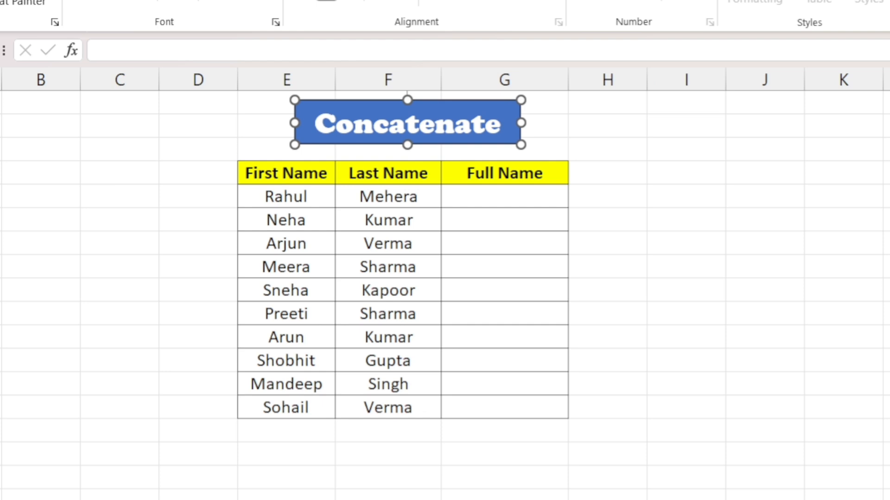
# On the Concatenate sheet, fill the Full Name column with =CONCATENATE(E5," ",F5), joining each first and last name with a space.
pyautogui.click(457, 198)
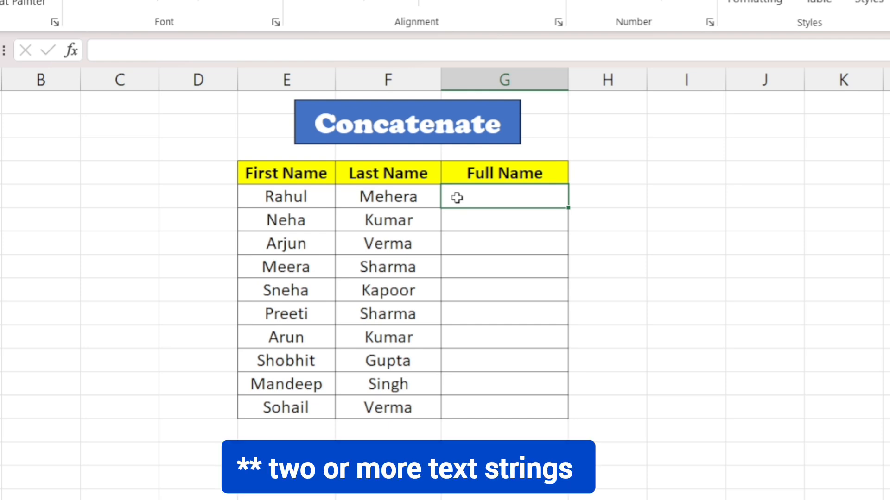
pyautogui.write('=co')
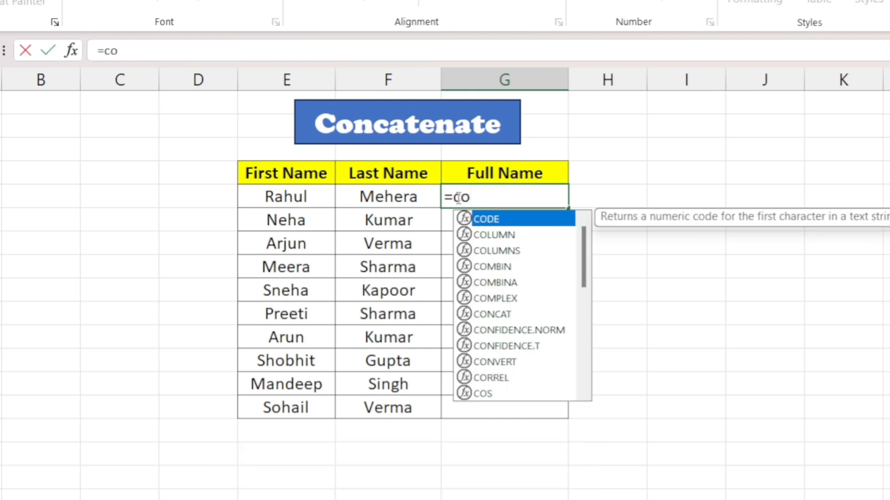
pyautogui.write('ncat')
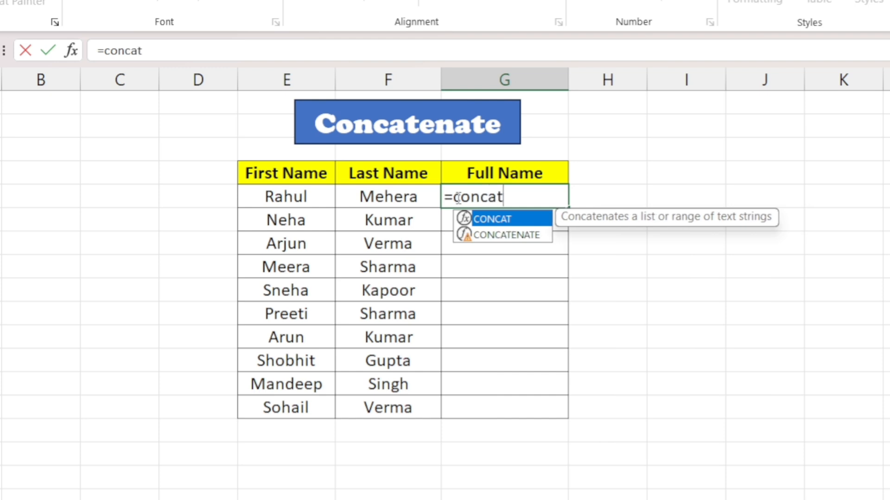
pyautogui.press('Down')
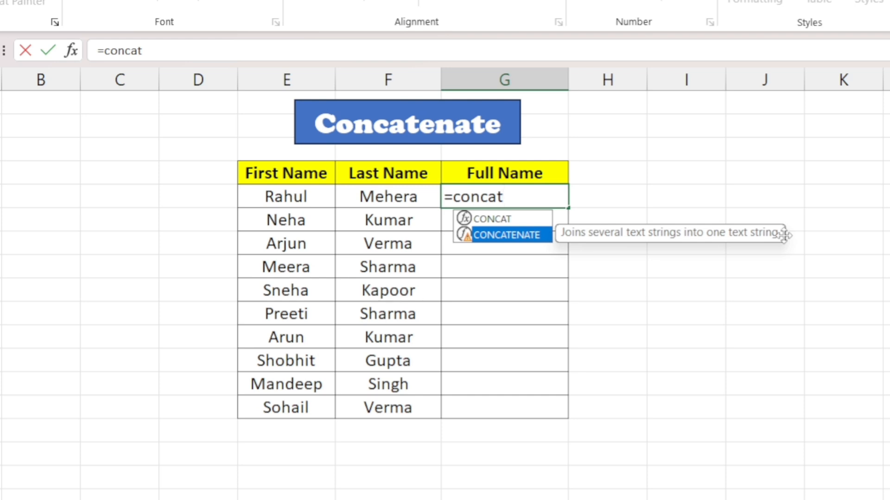
pyautogui.press('Tab')
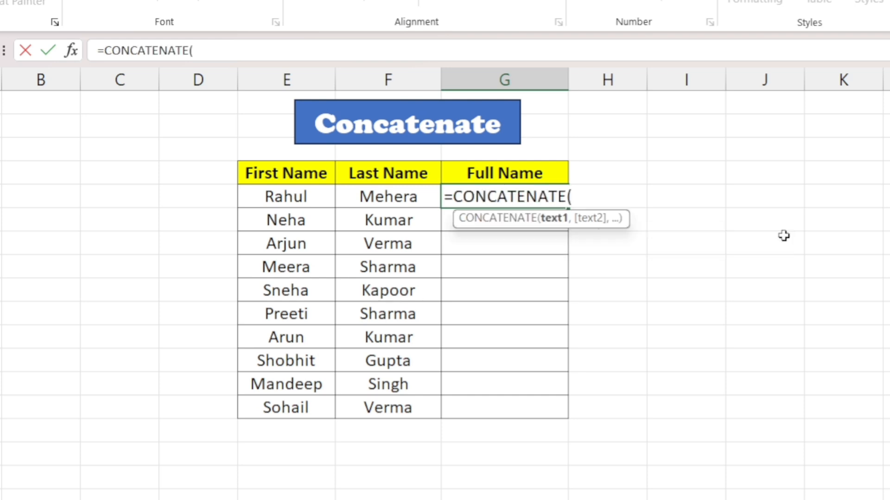
pyautogui.click(286, 197)
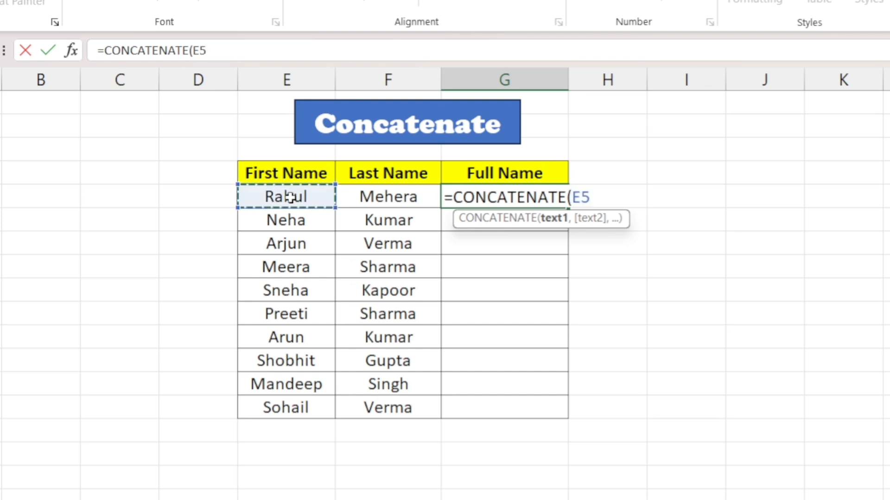
pyautogui.write(',')
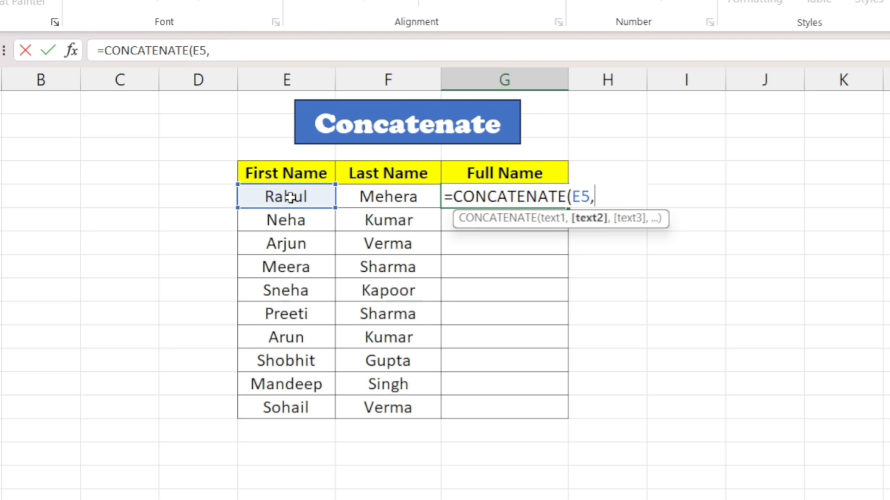
pyautogui.write('" ",')
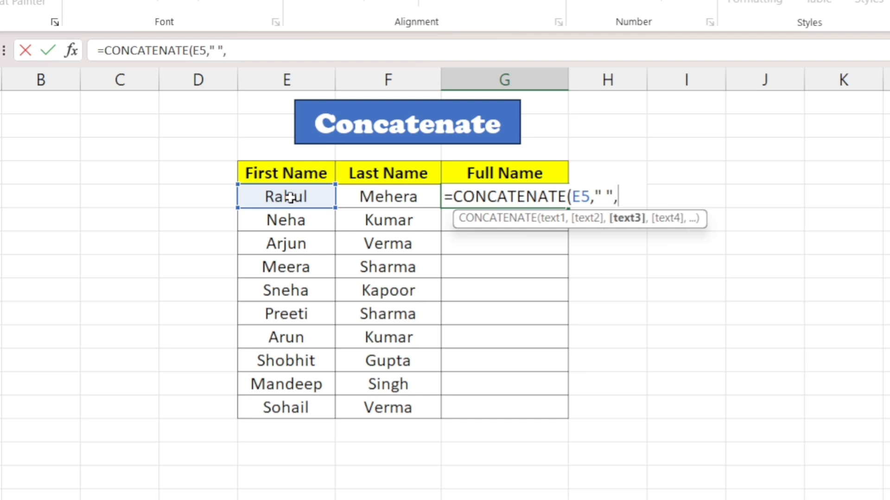
pyautogui.click(370, 195)
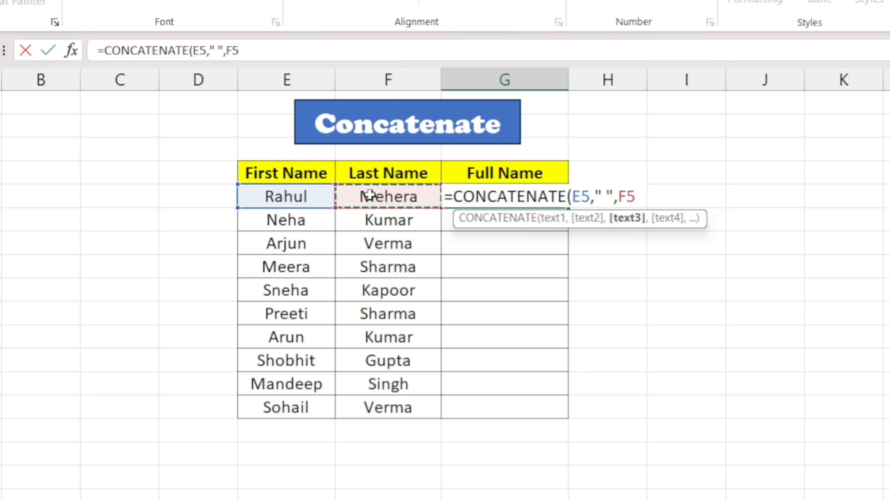
pyautogui.write(')')
pyautogui.press('Return')
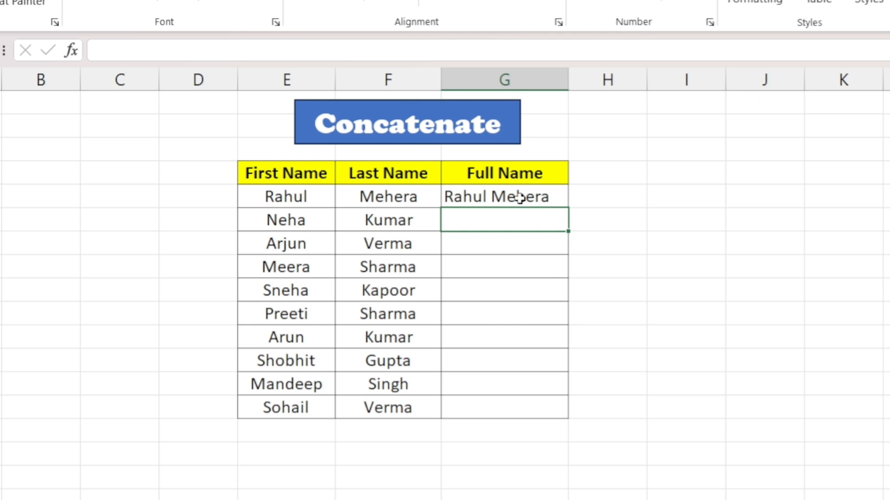
pyautogui.moveTo(524, 196); pyautogui.dragTo(526, 403)
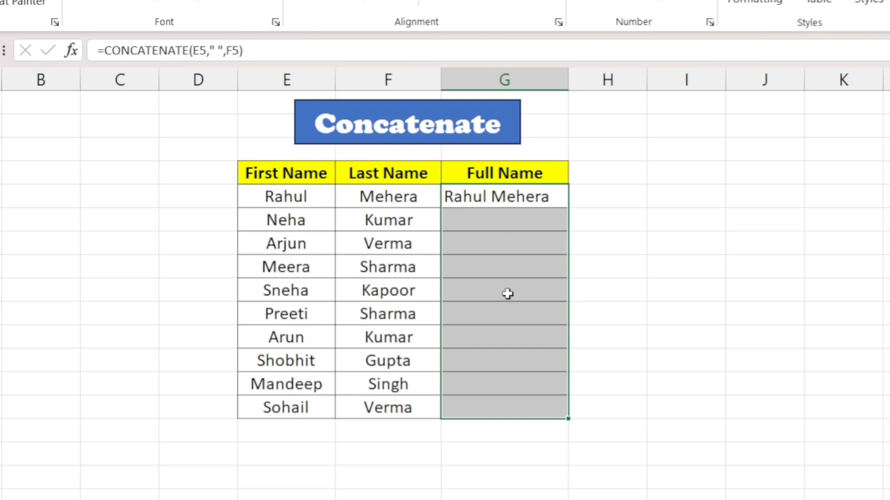
pyautogui.hotkey('ctrl', 'd')
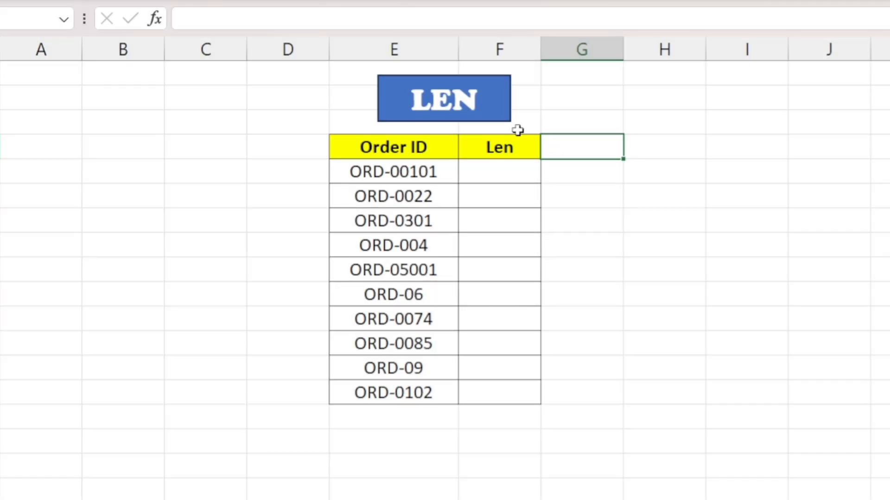
# On the Len sheet, outline the ORD-0022 entry in the Order ID column with a red rectangle, and clear the annotation.
pyautogui.click(518, 172)
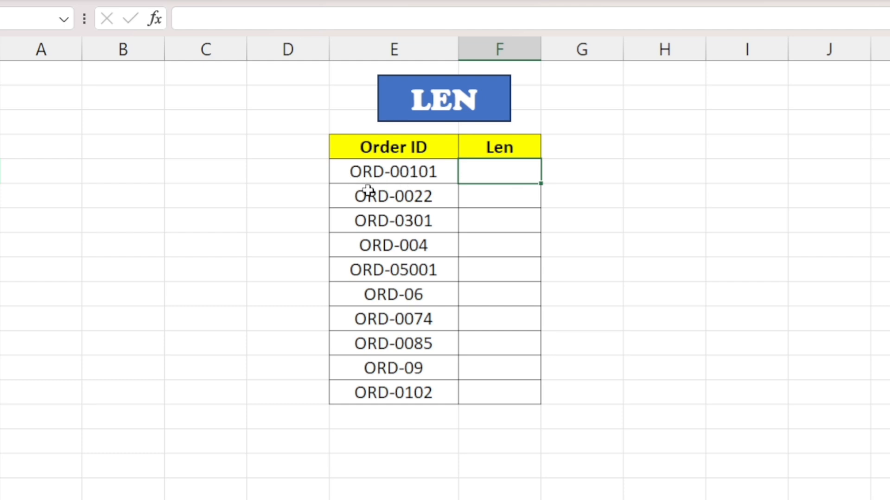
pyautogui.hotkey('ctrl', '2')
pyautogui.moveTo(337, 182)
pyautogui.mouseDown()
pyautogui.moveTo(453, 208)
pyautogui.moveTo(456, 220)
pyautogui.mouseUp()
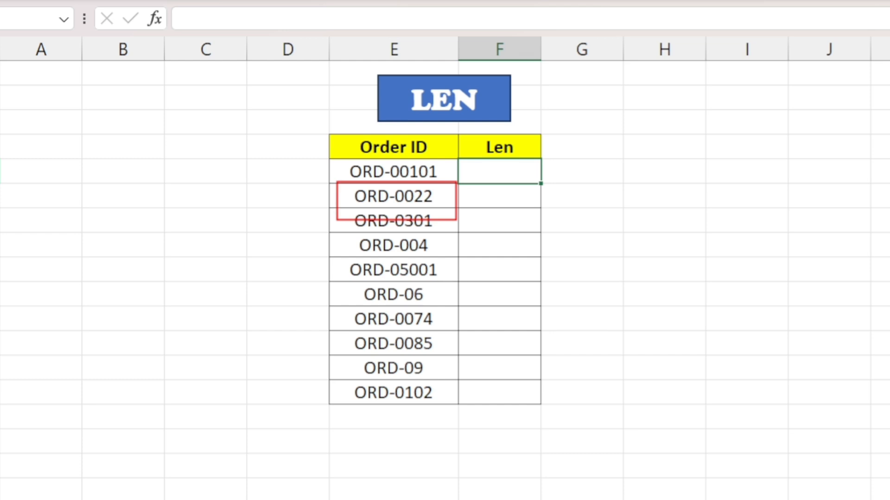
pyautogui.press('Escape')
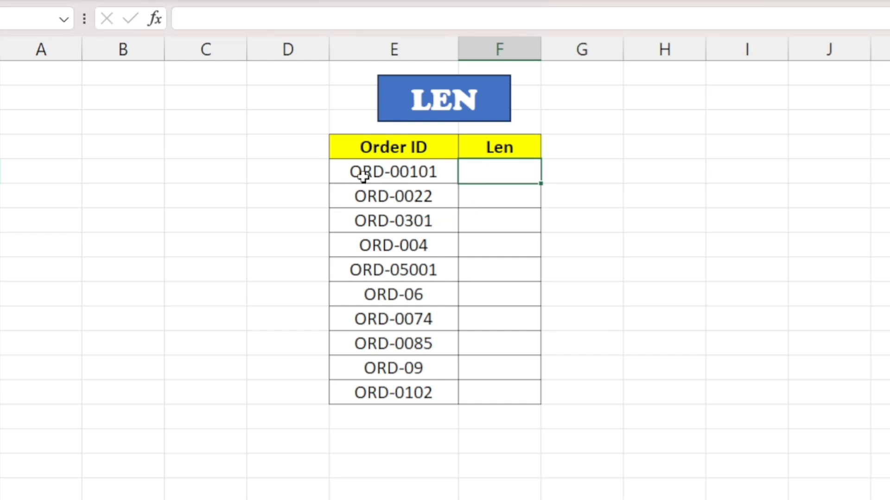
# Count the characters of the first order ID with =LEN(E5) in the first cell under Len.
pyautogui.doubleClick(479, 176)
pyautogui.write('=len')
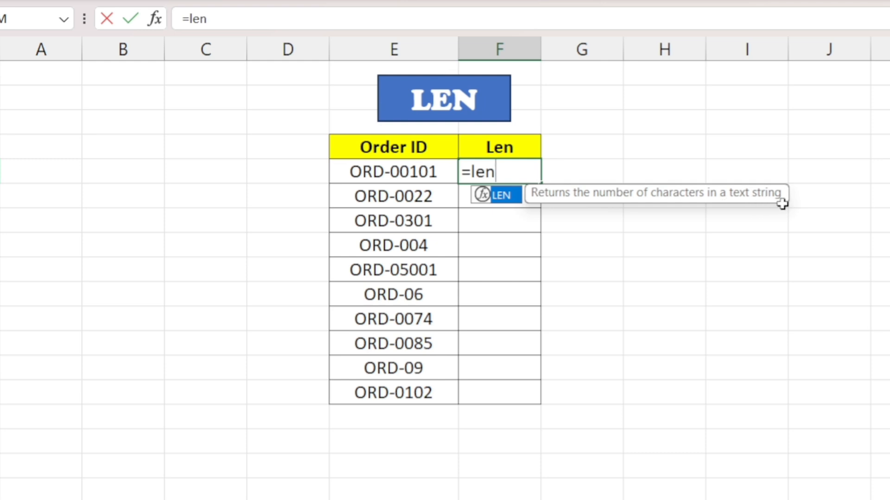
pyautogui.write('(')
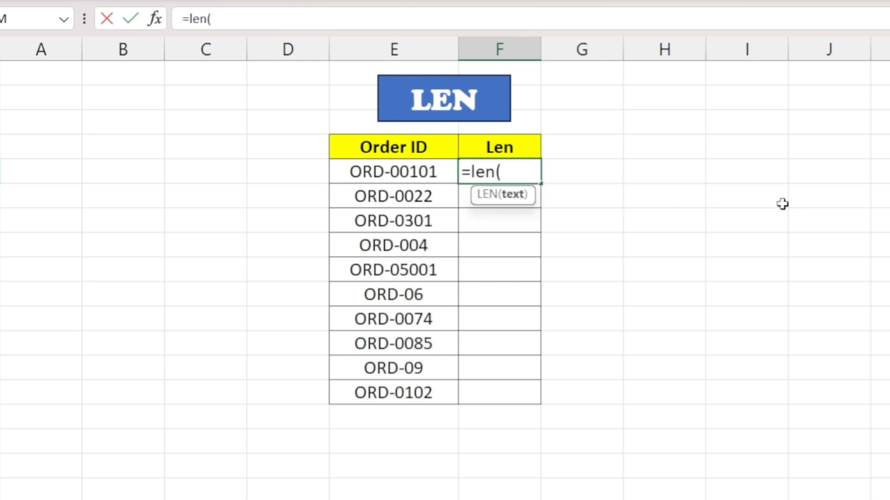
pyautogui.click(438, 174)
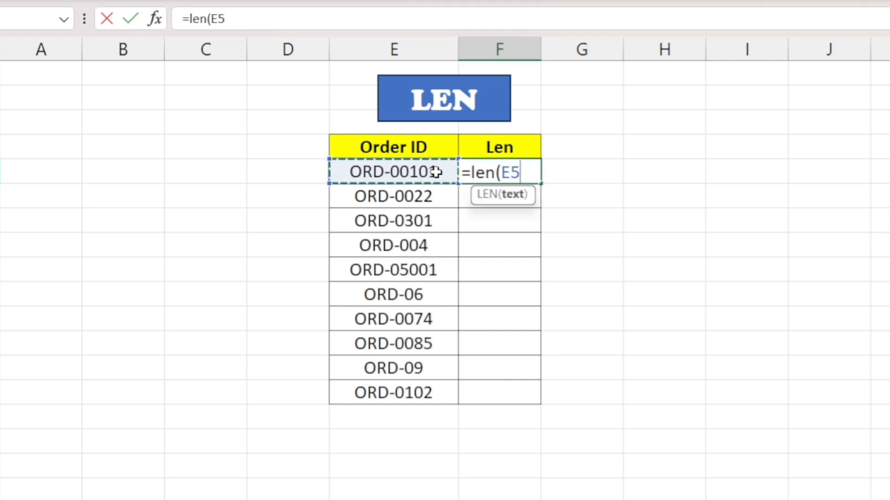
pyautogui.write(')')
pyautogui.press('Return')
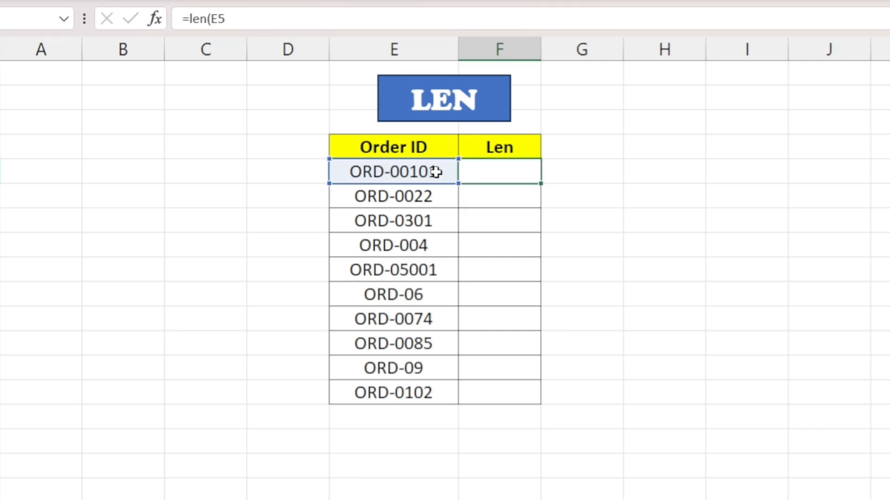
# Fill the LEN formula down the Len column for all remaining order IDs.
pyautogui.click(511, 173)
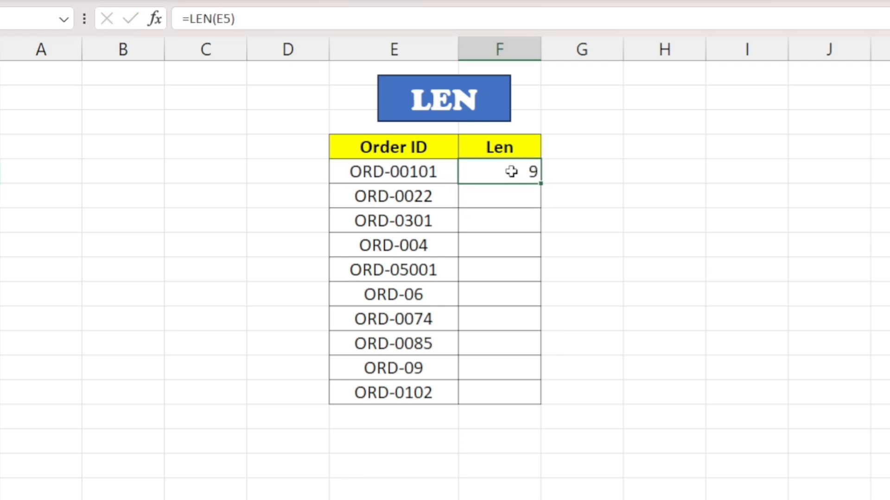
pyautogui.moveTo(512, 176); pyautogui.dragTo(514, 389)
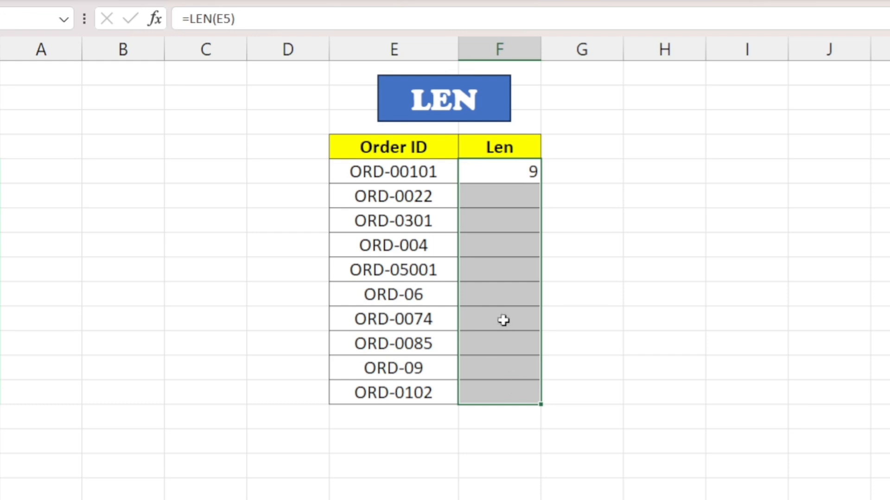
pyautogui.hotkey('ctrl', 'd')
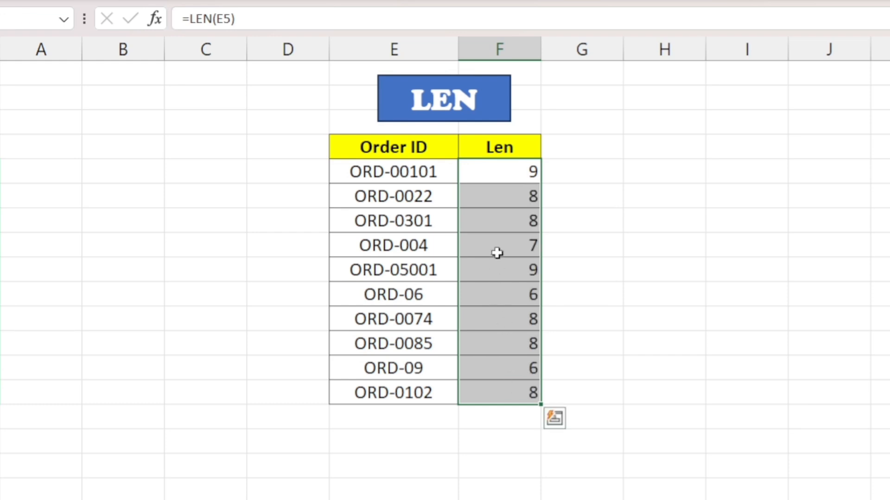
pyautogui.click(515, 168)
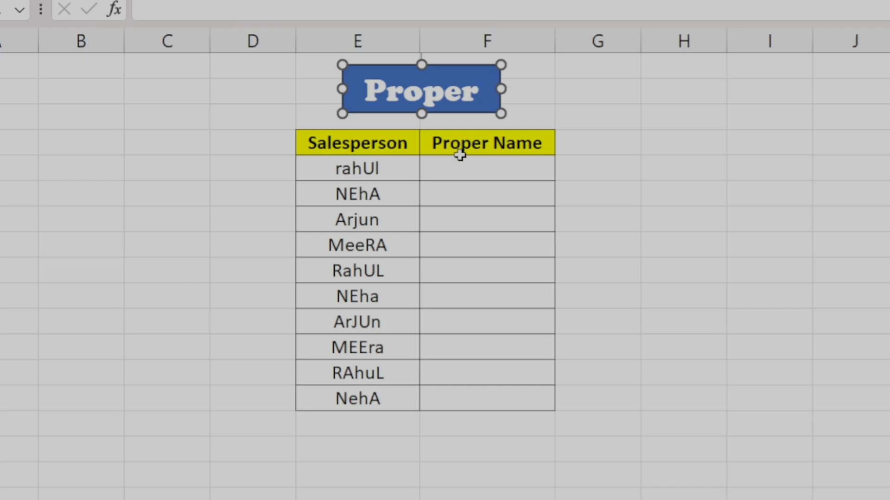
# On the Proper sheet, convert the first salesperson's name to proper case with =PROPER(E5) in the first cell under Proper Name.
pyautogui.click(455, 151)
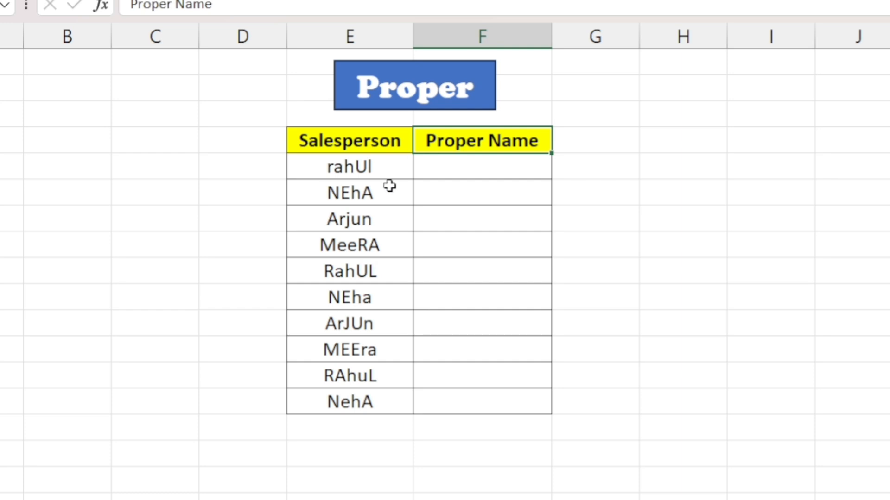
pyautogui.doubleClick(463, 168)
pyautogui.write('=')
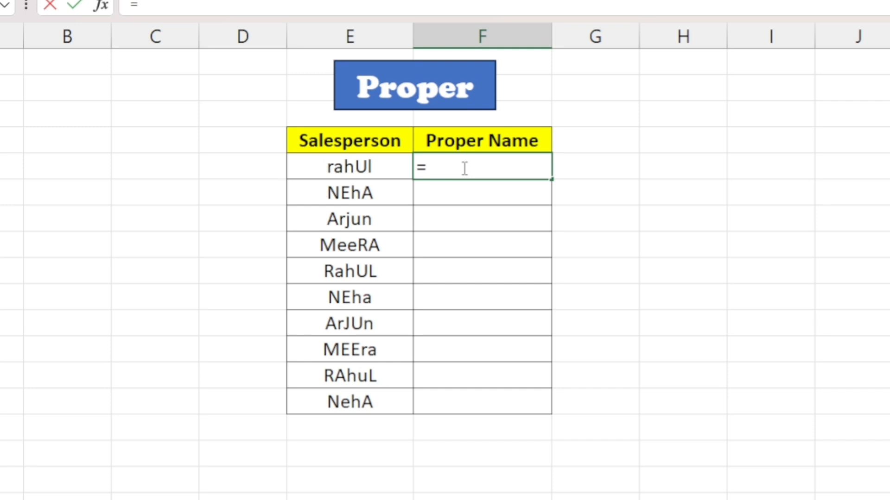
pyautogui.write('pro')
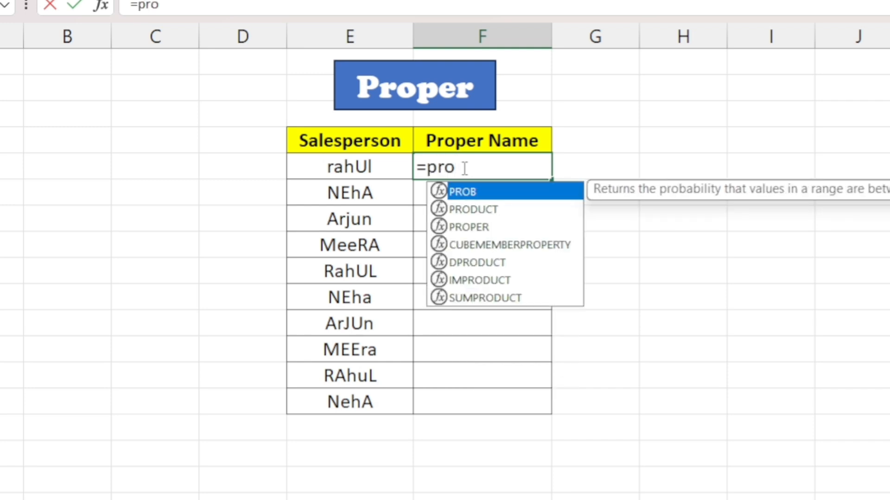
pyautogui.write('per')
pyautogui.press('Tab')
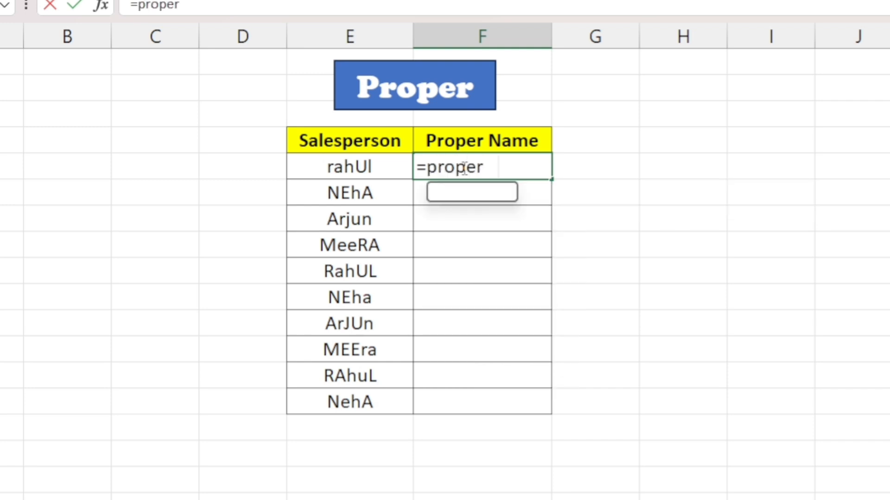
pyautogui.click(379, 169)
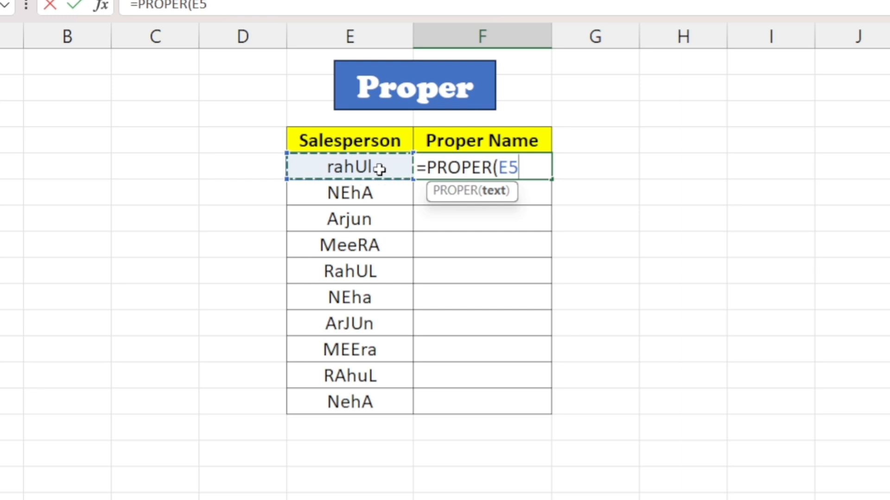
pyautogui.write(')')
pyautogui.press('Return')
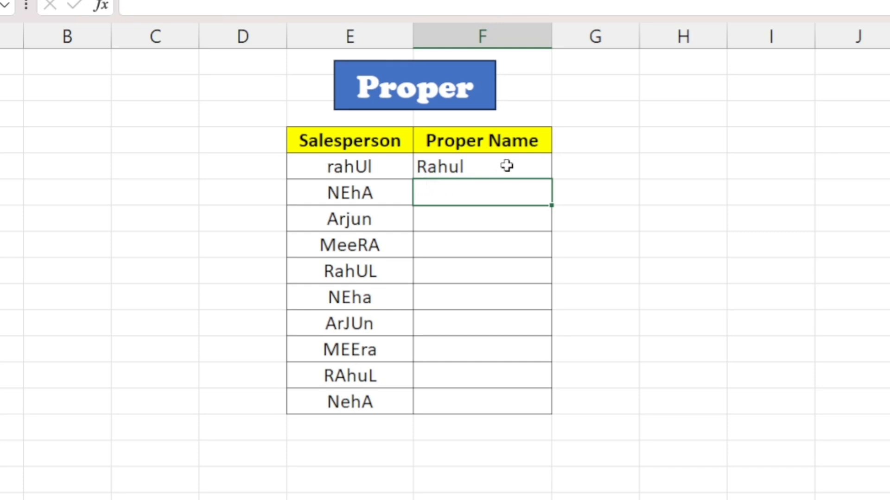
# Fill the PROPER formula down the Proper Name column to the table's last row.
pyautogui.click(506, 166)
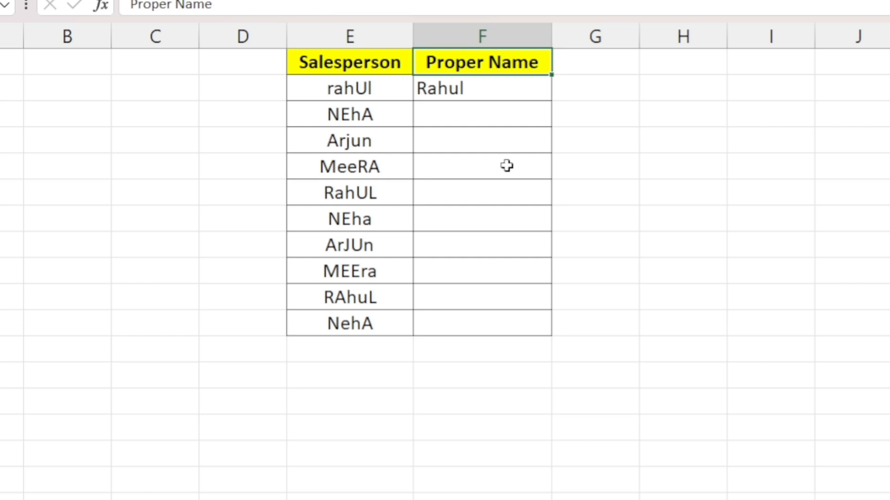
pyautogui.press('Down')
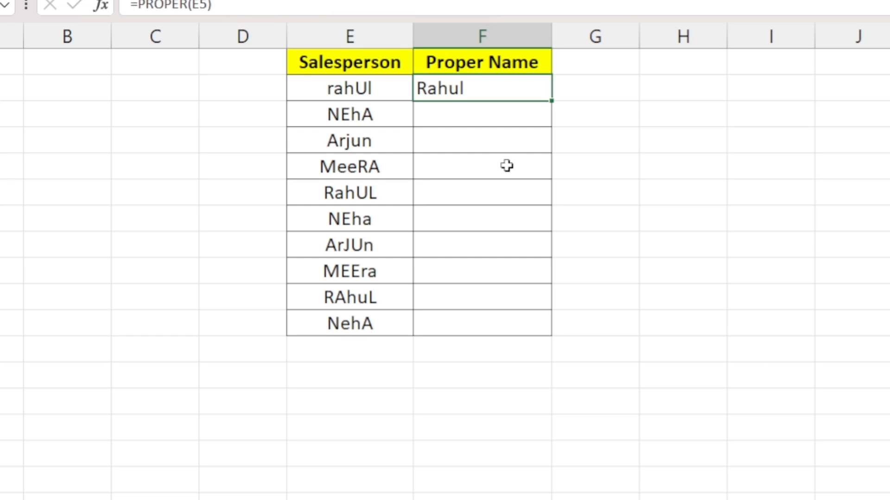
pyautogui.hotkey('shift', 'Down')
pyautogui.hotkey('shift', 'Down')
pyautogui.hotkey('shift', 'Down')
pyautogui.hotkey('shift', 'Down')
pyautogui.hotkey('shift', 'Down')
pyautogui.hotkey('shift', 'Down')
pyautogui.hotkey('shift', 'Down')
pyautogui.hotkey('shift', 'Down')
pyautogui.hotkey('shift', 'Down')
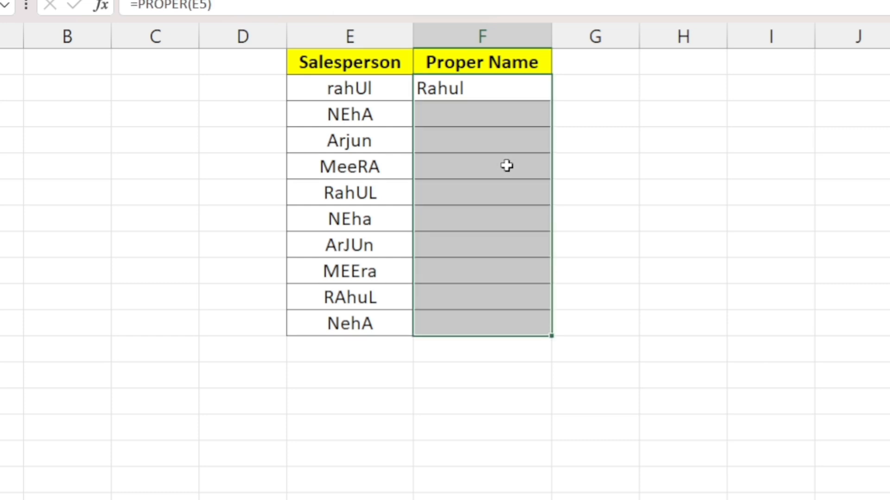
pyautogui.hotkey('ctrl', 'd')
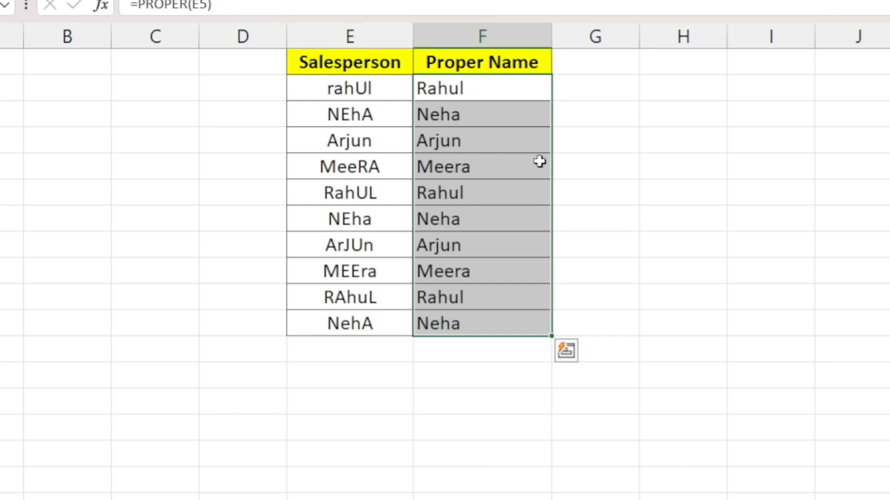
pyautogui.scroll(1, 622, 162)
pyautogui.scroll(2, 622, 161)
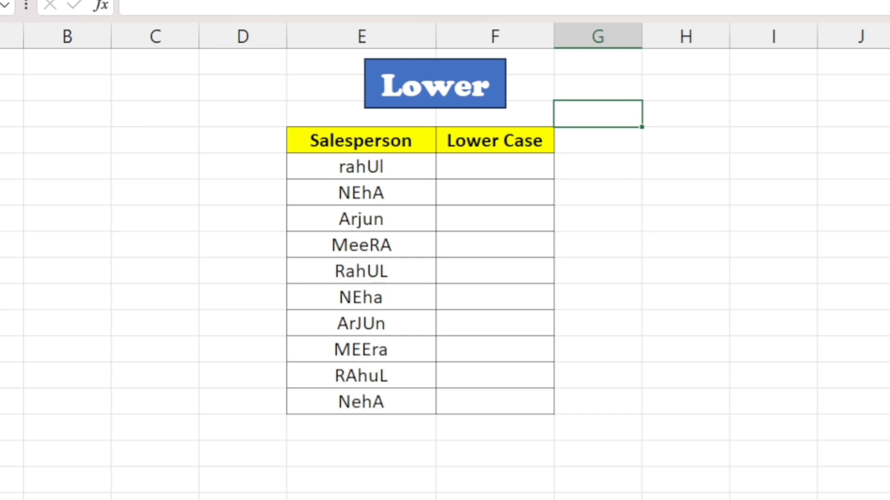
# On the Lower sheet, convert the first salesperson's name to lowercase with =LOWER(E5) in the first cell under Lower Case.
pyautogui.click(479, 168)
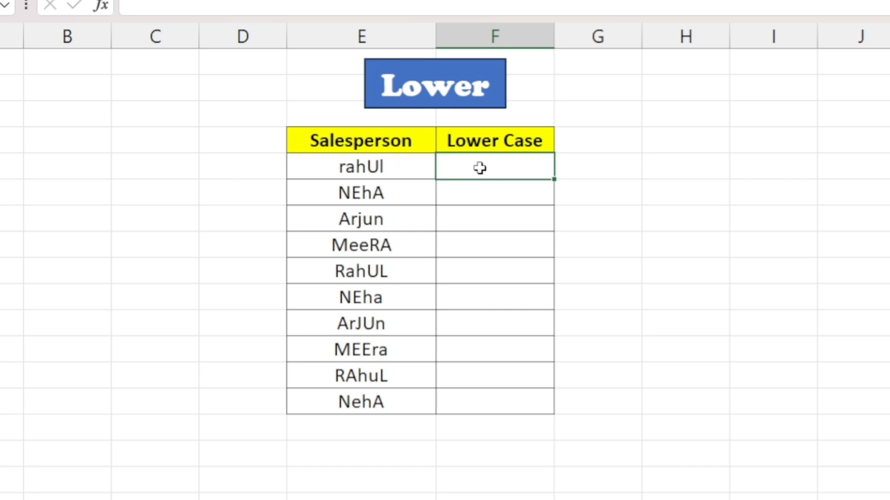
pyautogui.write('=lower')
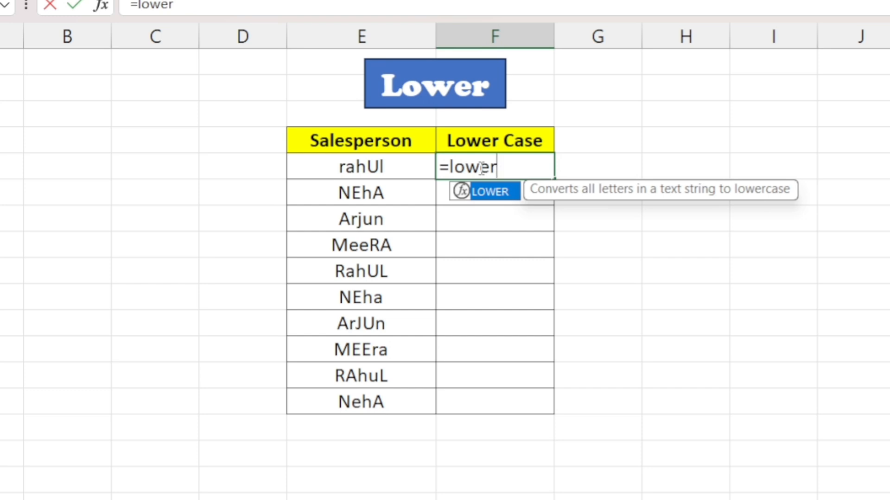
pyautogui.press('Tab')
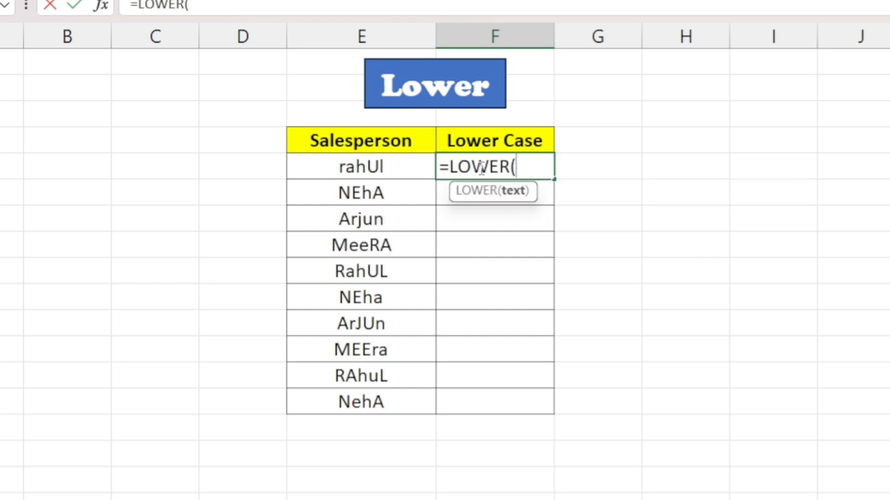
pyautogui.click(377, 167)
pyautogui.write(')')
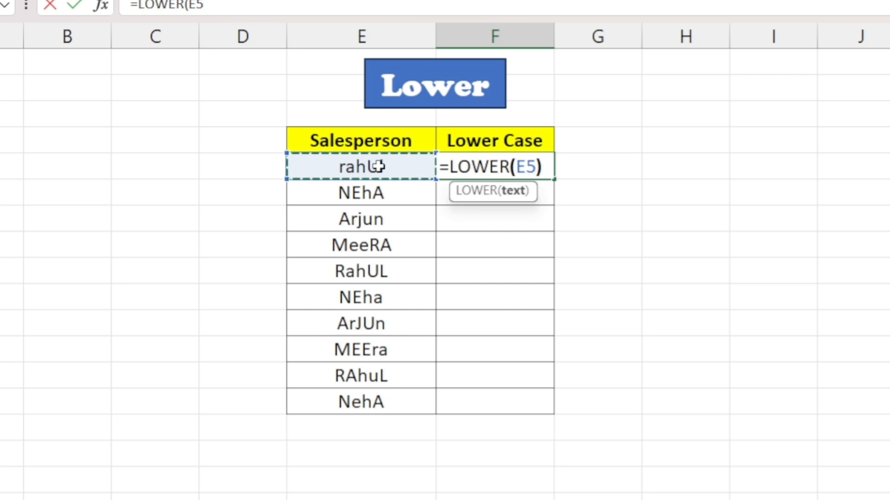
pyautogui.press('Return')
# Fill the LOWER formula down the Lower Case column to the table's last row.
pyautogui.moveTo(469, 167); pyautogui.dragTo(470, 405)
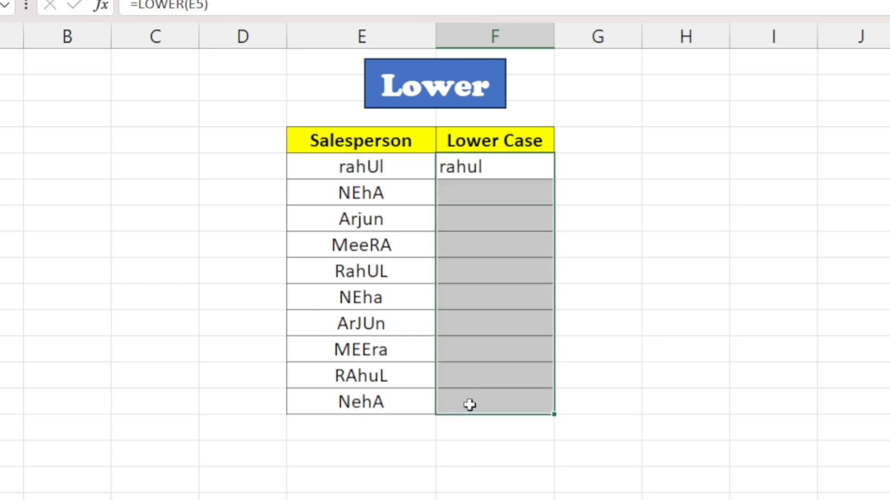
pyautogui.hotkey('ctrl', 'd')
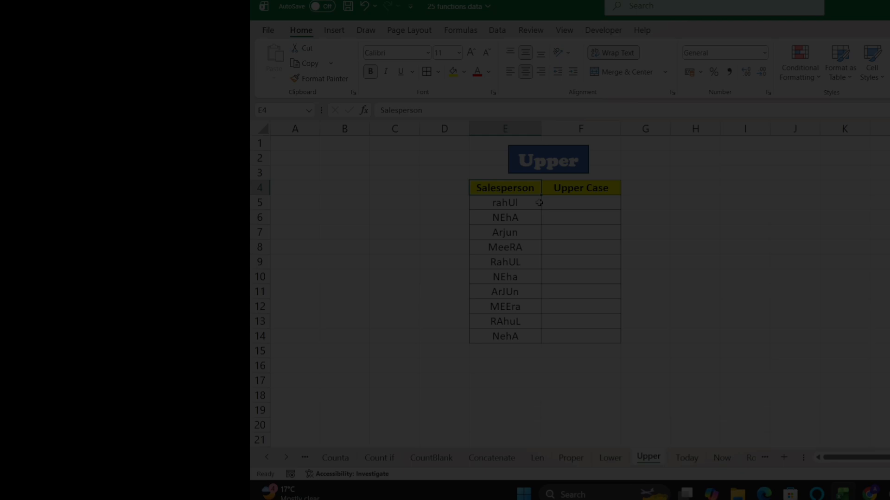
pyautogui.click(572, 203)
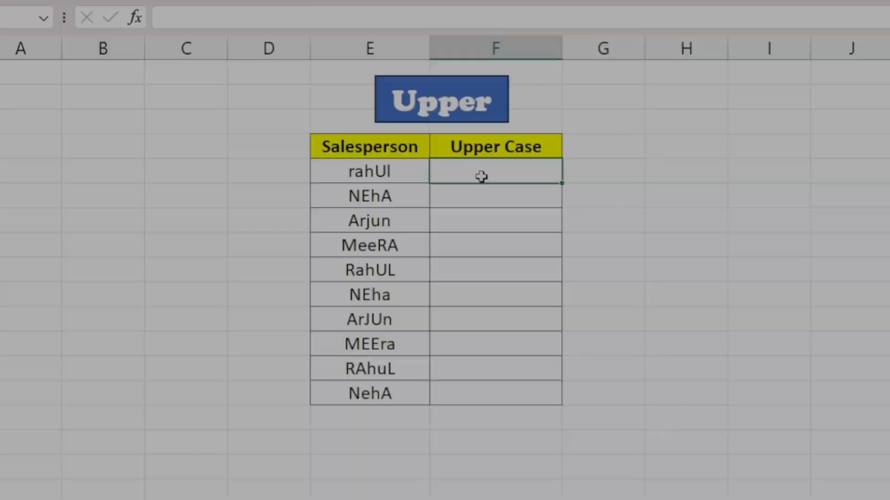
# On the Upper sheet, enter =UPPER(E5) in the first cell under Upper Case and fill it down to the table's last row.
pyautogui.write('=')
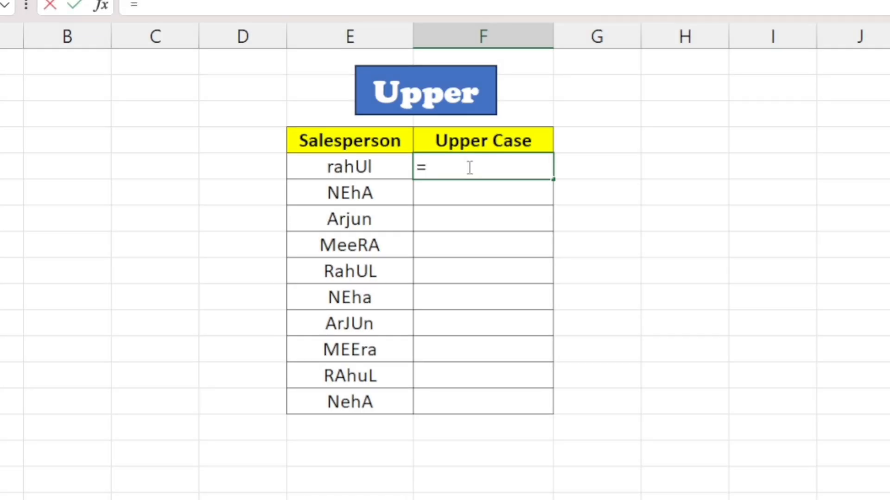
pyautogui.write('upper')
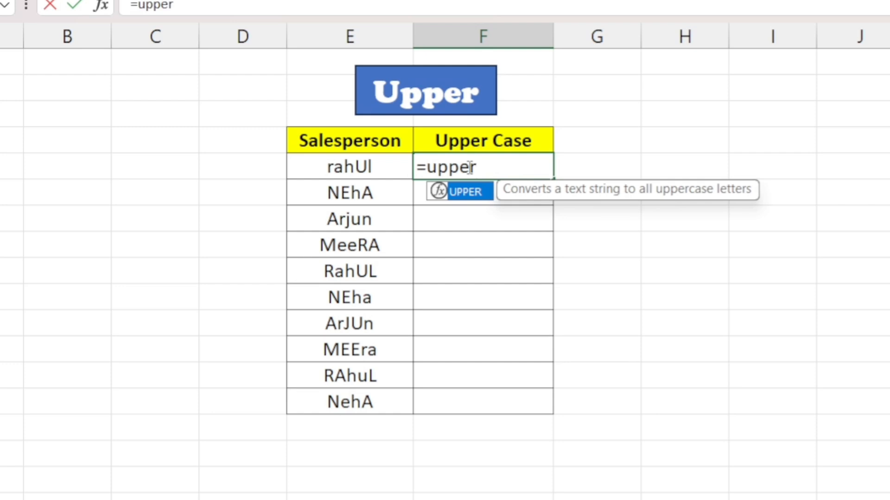
pyautogui.press('Tab')
pyautogui.click(371, 166)
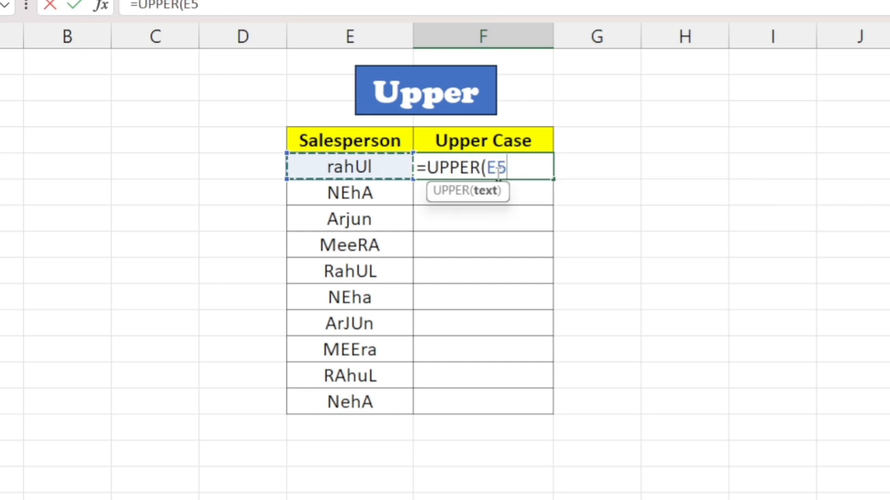
pyautogui.write(')')
pyautogui.press('Return')
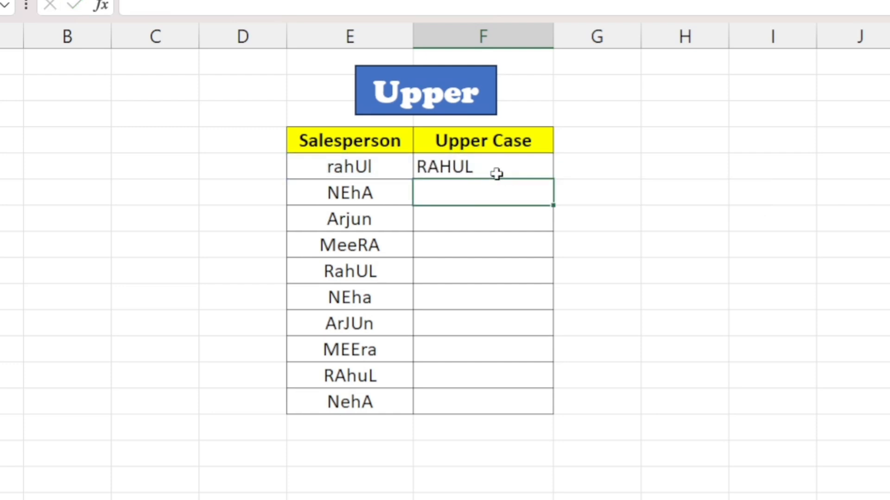
pyautogui.moveTo(490, 167); pyautogui.dragTo(493, 395)
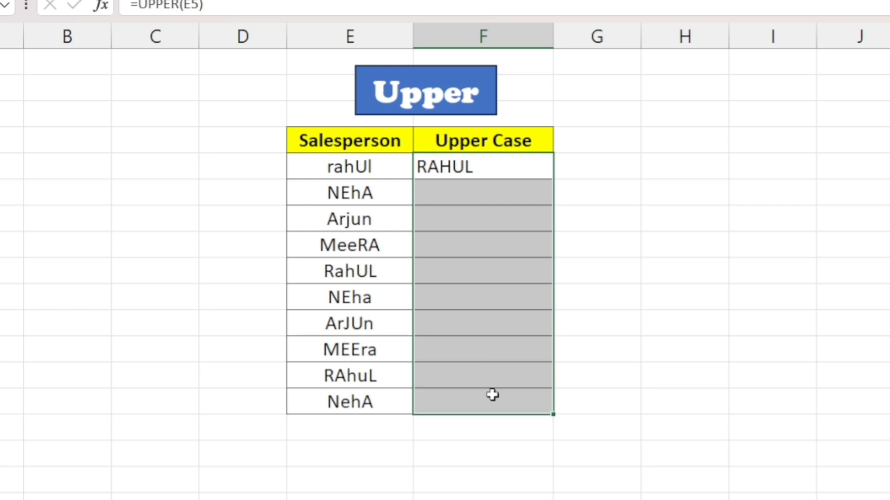
pyautogui.hotkey('ctrl', 'd')
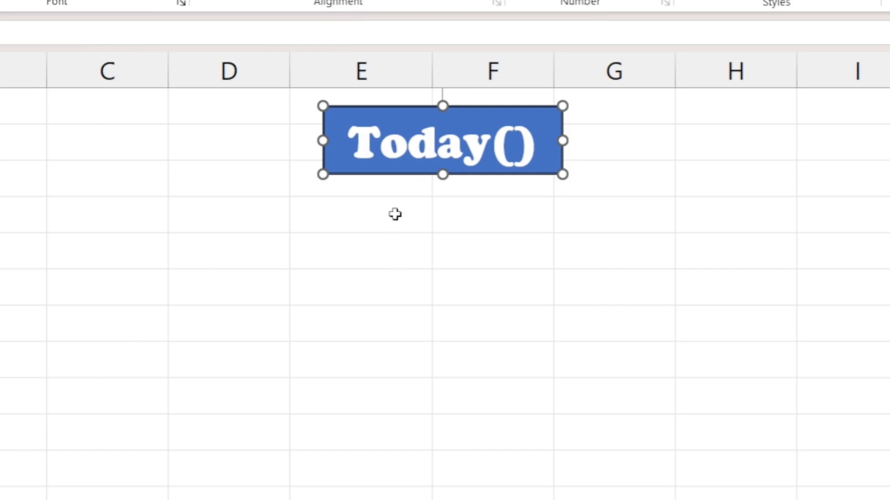
# On the Today() sheet, return the current date with =TODAY() in the column E cell just below the title.
pyautogui.click(394, 214)
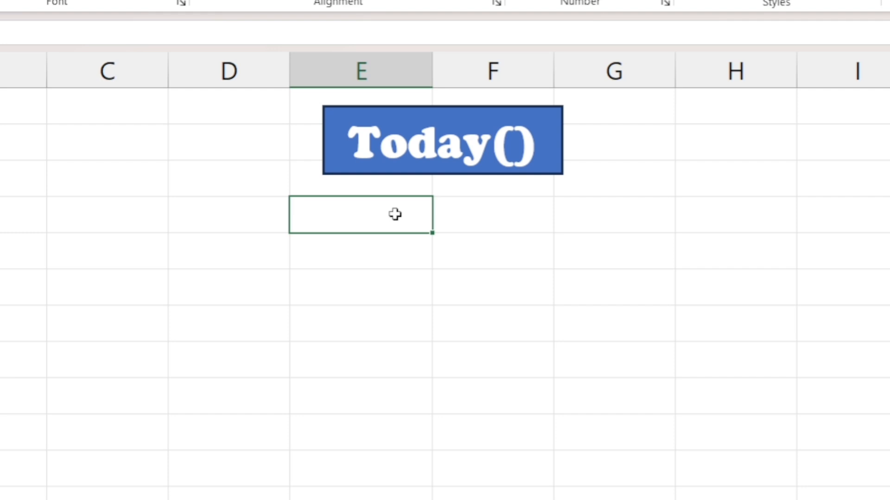
pyautogui.write('=today')
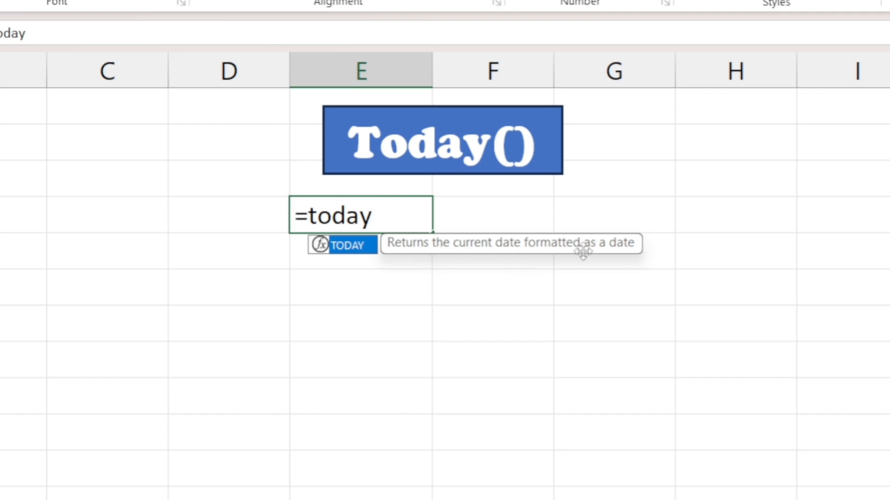
pyautogui.write('()')
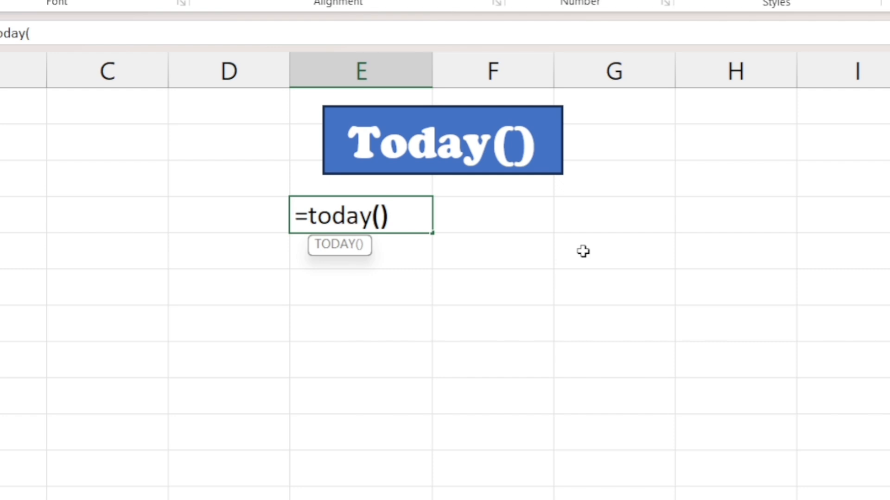
pyautogui.press('Return')
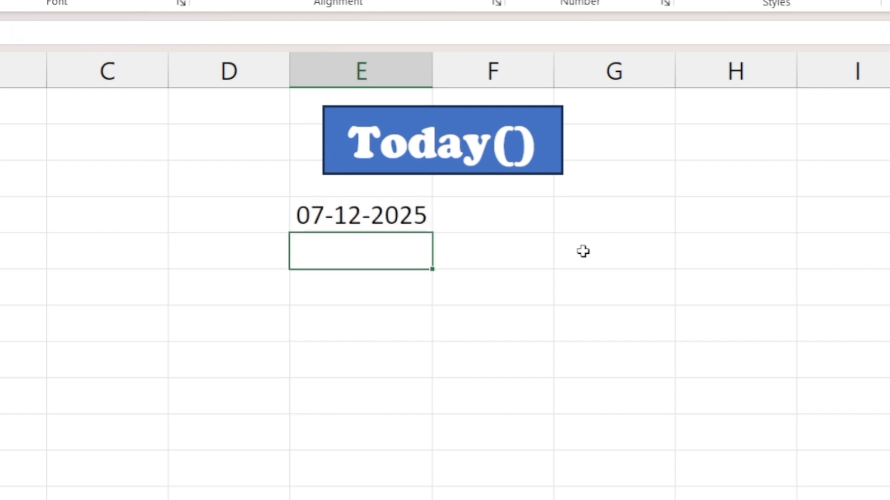
pyautogui.click(360, 212)
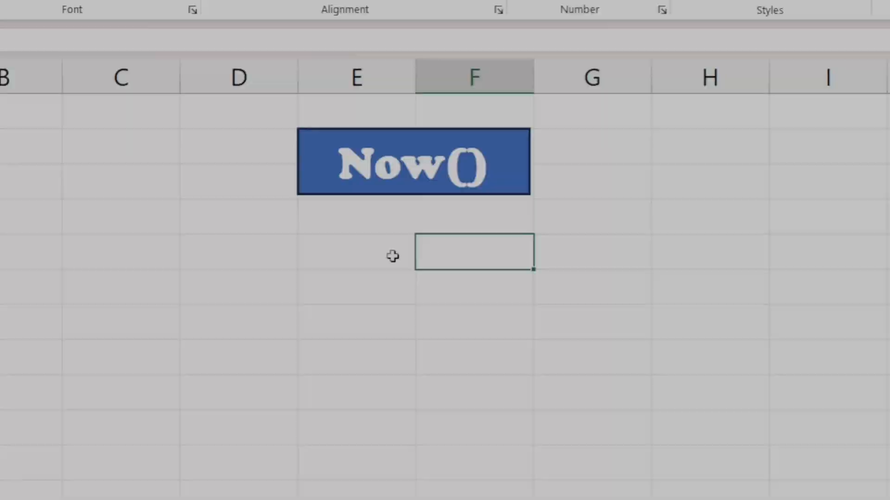
# On the Now() sheet, return the current date and time with =NOW() in the column E cell below the title.
pyautogui.click(383, 255)
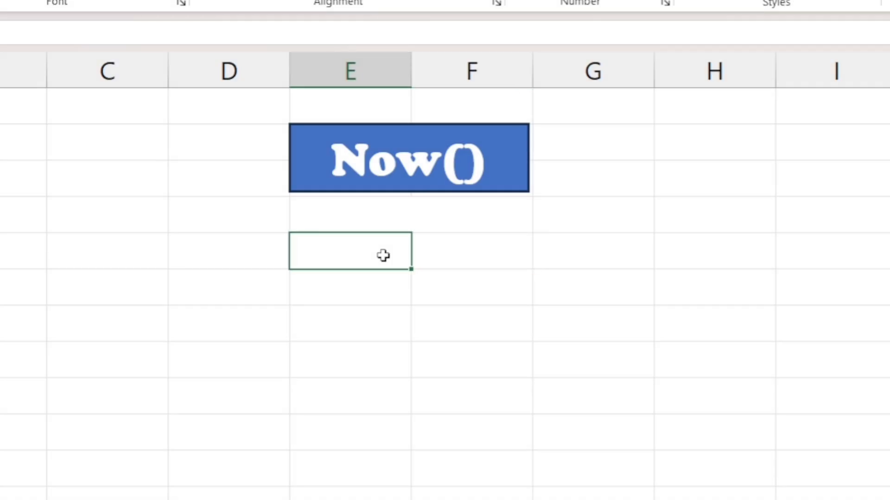
pyautogui.write('=now()')
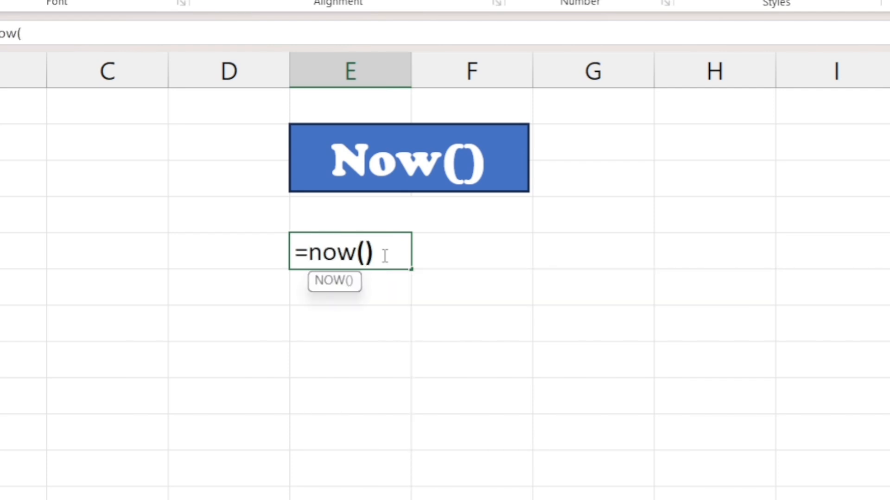
pyautogui.press('Return')
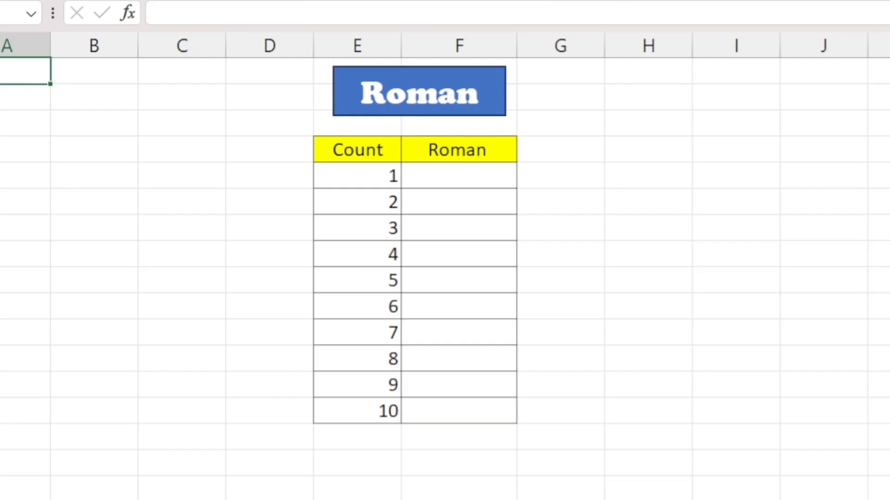
# On the Roman sheet, convert the first count to a Roman numeral with =ROMAN(E5) in the first cell under Roman.
pyautogui.click(441, 179)
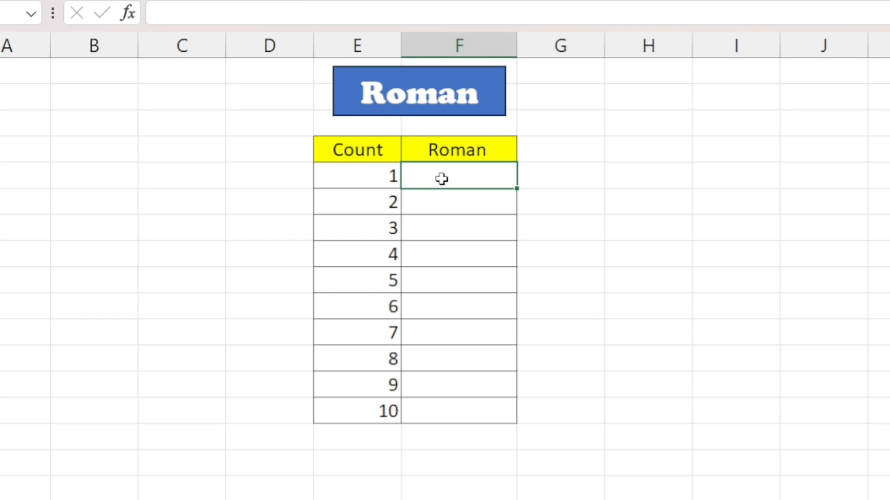
pyautogui.write('=roman')
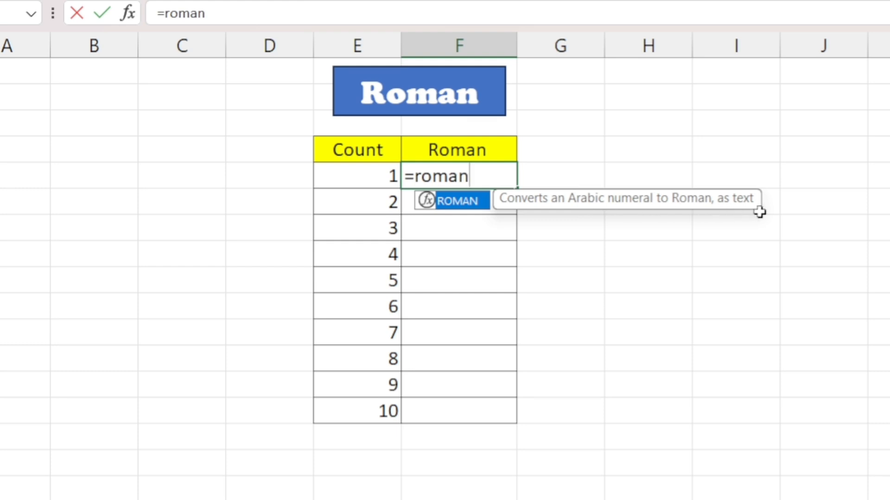
pyautogui.write('(')
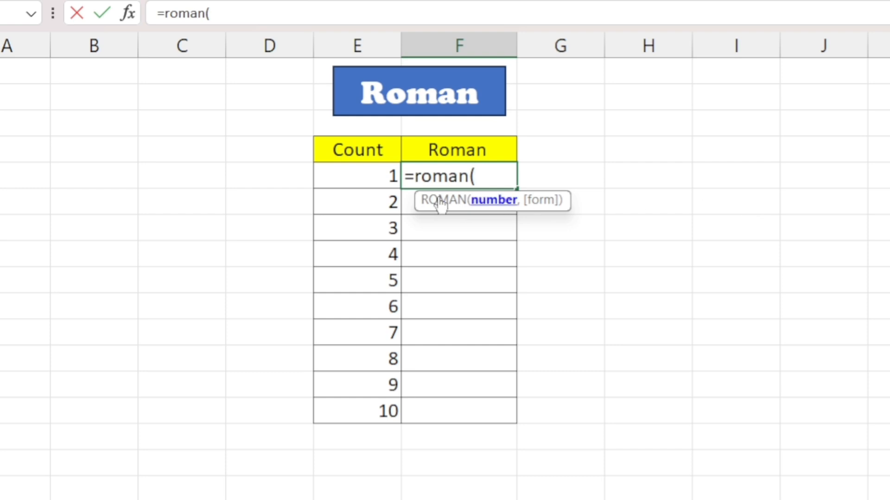
pyautogui.moveTo(371, 173); pyautogui.dragTo(362, 408)
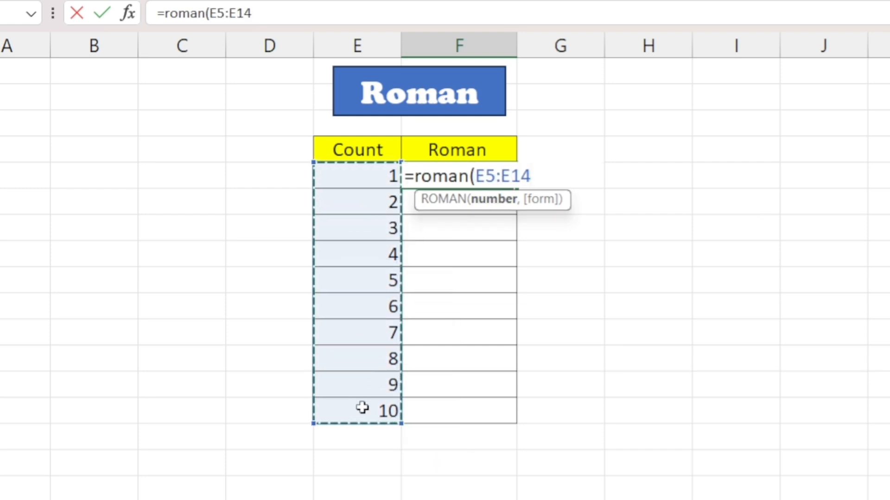
pyautogui.write(')')
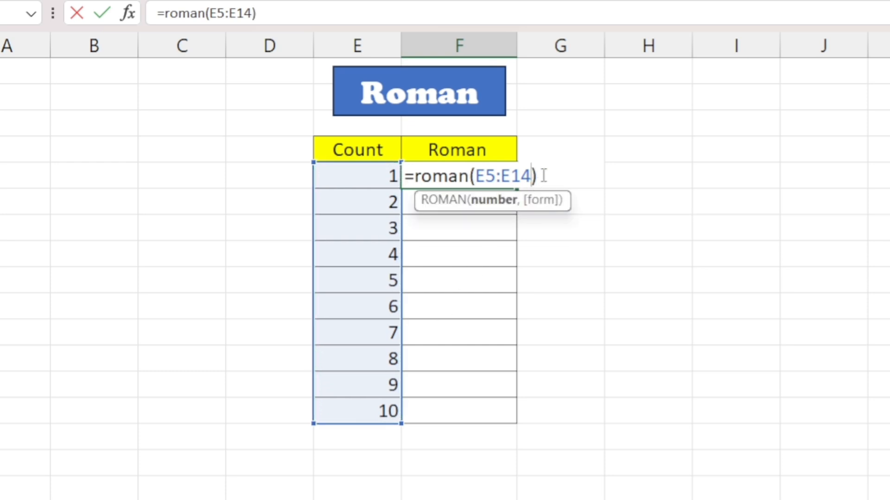
pyautogui.press('BackSpace')
pyautogui.press('BackSpace')
pyautogui.press('BackSpace')
pyautogui.press('BackSpace')
pyautogui.press('BackSpace')
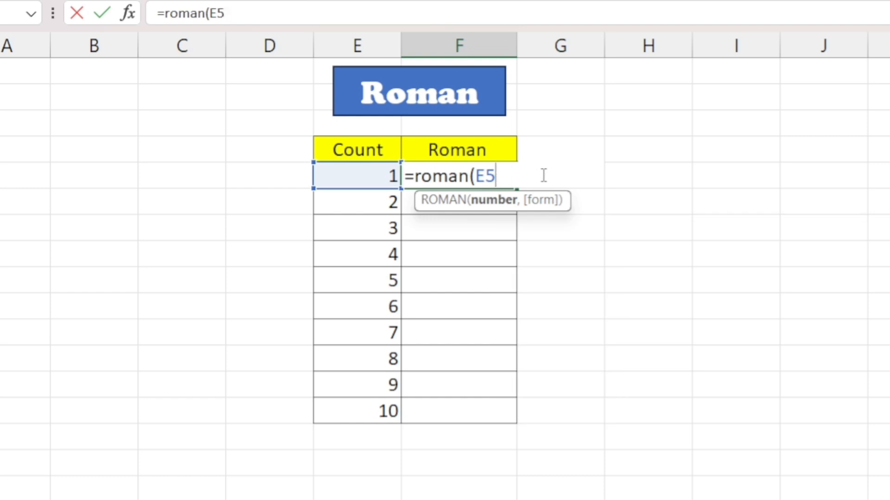
pyautogui.write(')')
pyautogui.press('Return')
# Fill the ROMAN formula down the Roman column for all remaining counts through 10.
pyautogui.click(471, 175)
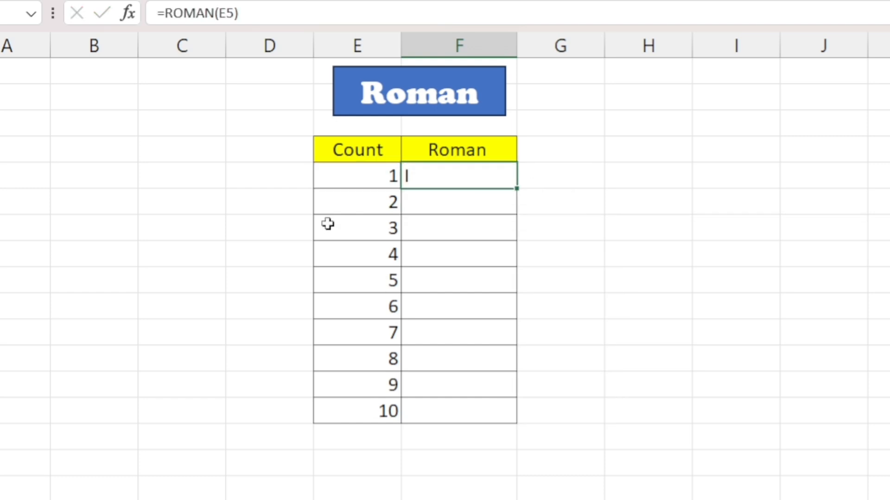
pyautogui.hotkey('shift', 'Down')
pyautogui.hotkey('shift', 'Down')
pyautogui.hotkey('shift', 'Down')
pyautogui.hotkey('shift', 'Down')
pyautogui.hotkey('shift', 'Down')
pyautogui.hotkey('shift', 'Down')
pyautogui.hotkey('shift', 'Down')
pyautogui.hotkey('shift', 'Down')
pyautogui.hotkey('shift', 'Down')
pyautogui.hotkey('shift', 'Down')
pyautogui.hotkey('shift', 'Up')
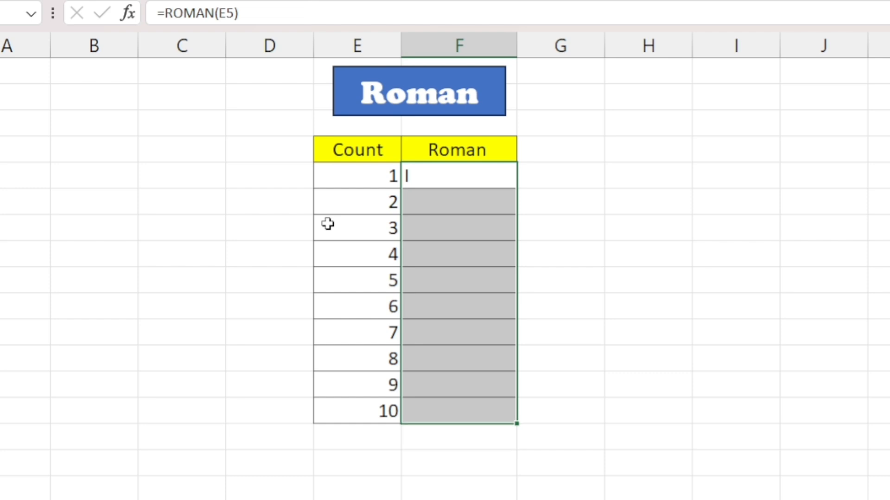
pyautogui.hotkey('ctrl', 'd')
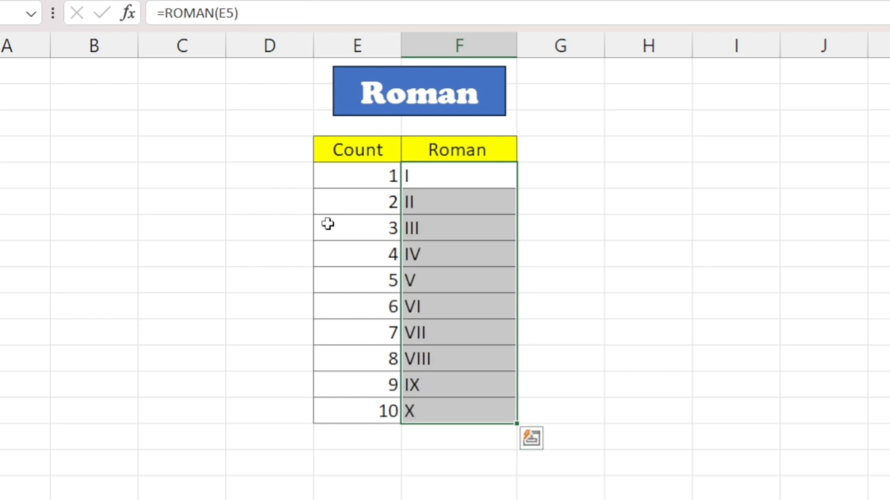
pyautogui.click(452, 179)
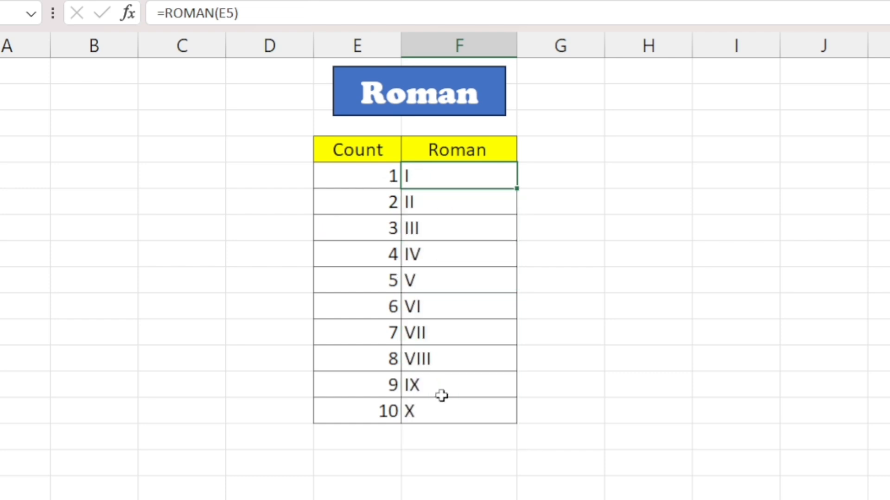
pyautogui.click(441, 394)
pyautogui.click(447, 434)
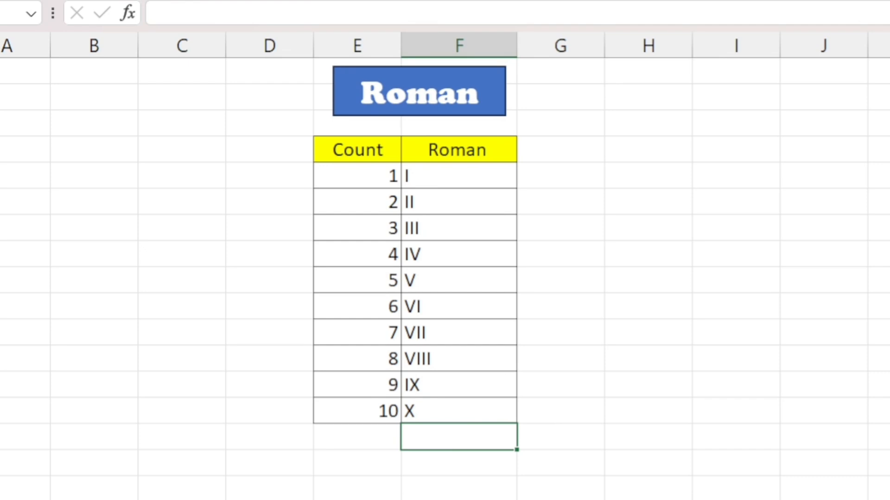